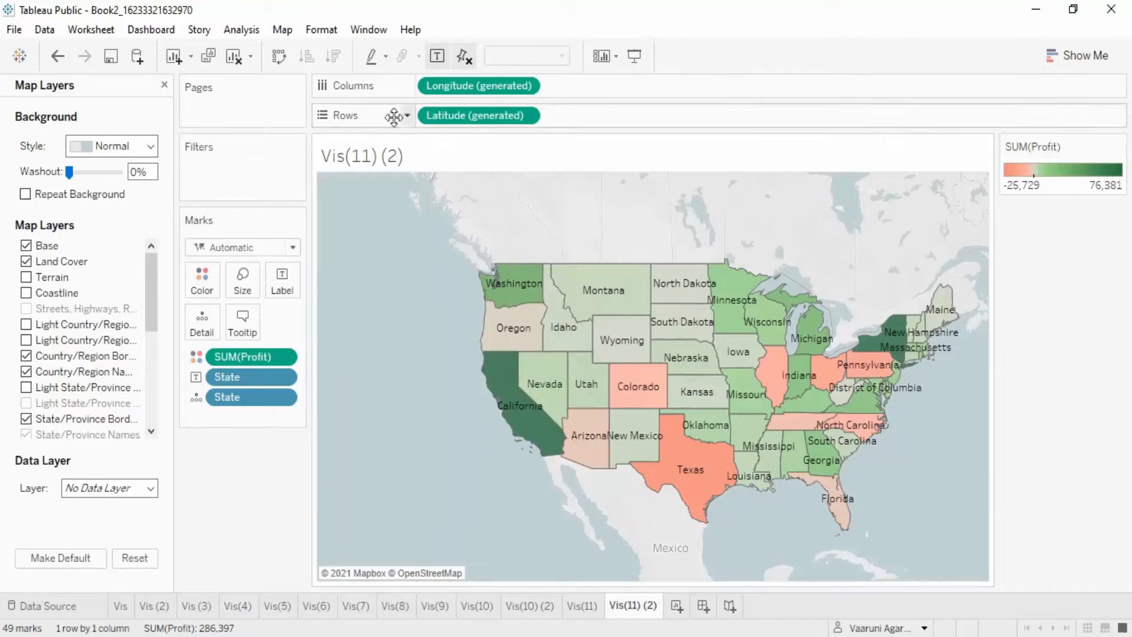
- Open the Edit Locations dialog for the map
{"action": "left_click", "coordinate": [283, 29]}
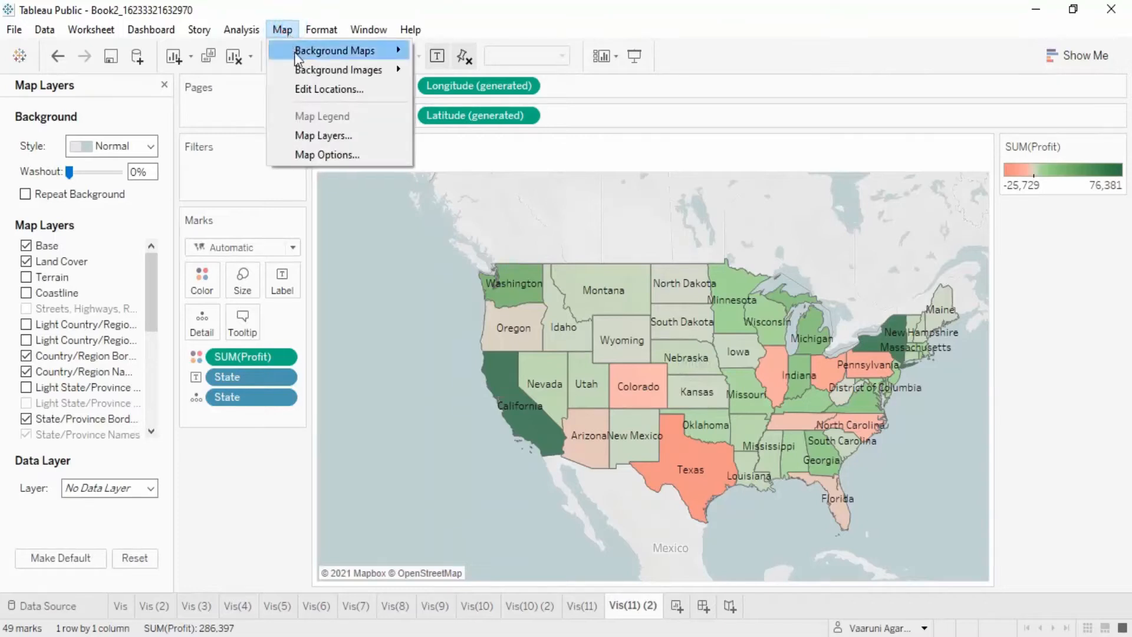
{"action": "mouse_move", "coordinate": [295, 52]}
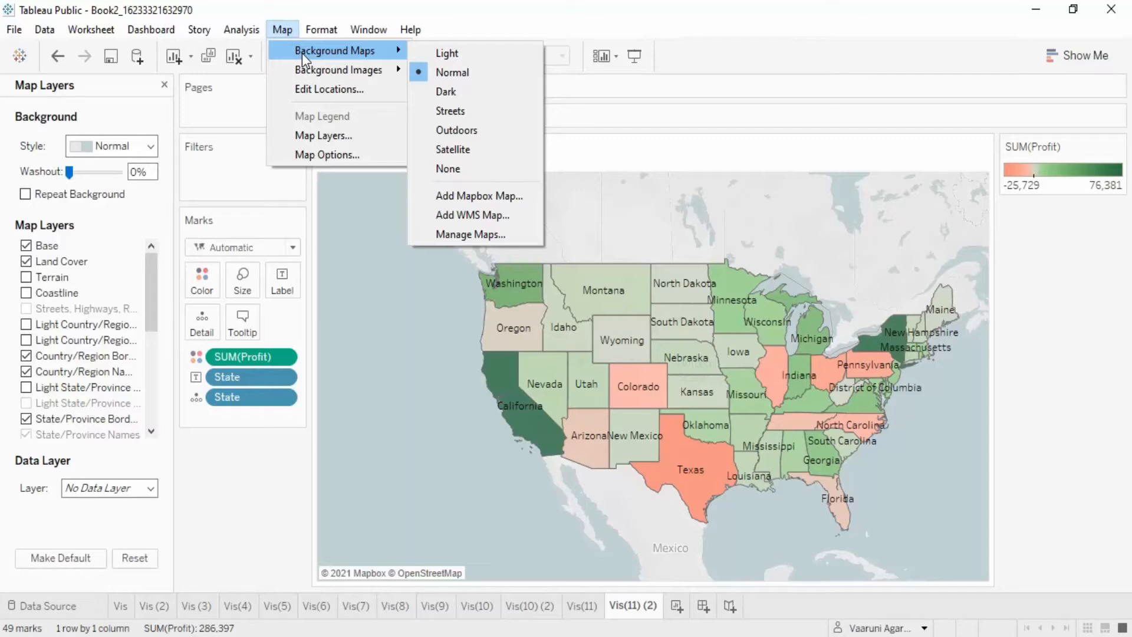
{"action": "left_click", "coordinate": [319, 93]}
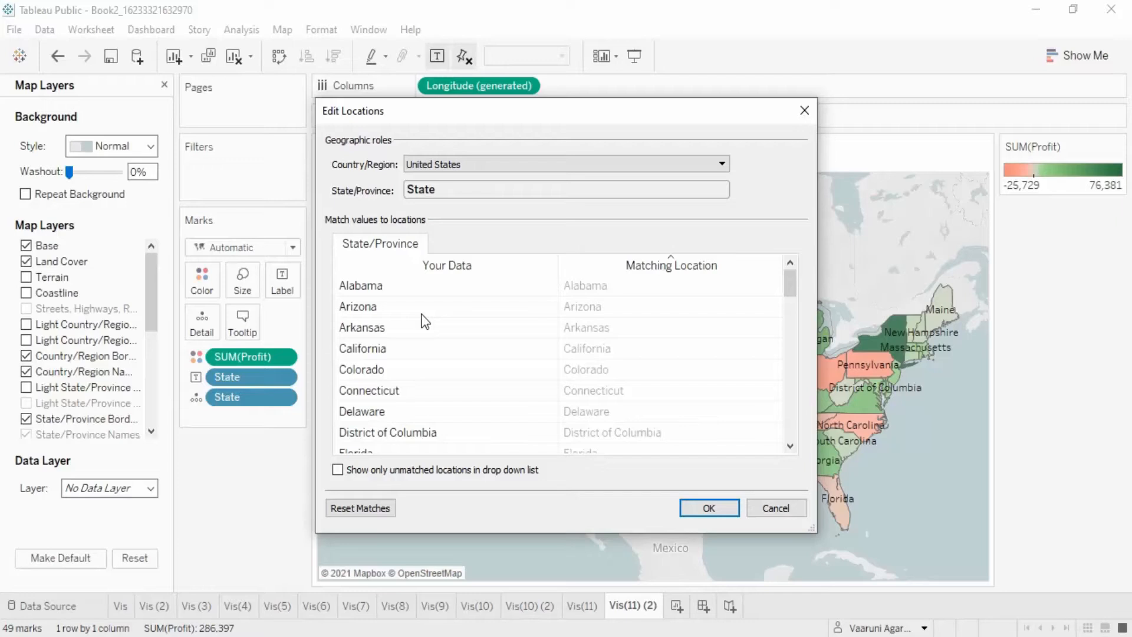
- Set the fixed country/region for the geographic roles to India
{"action": "left_click", "coordinate": [482, 163]}
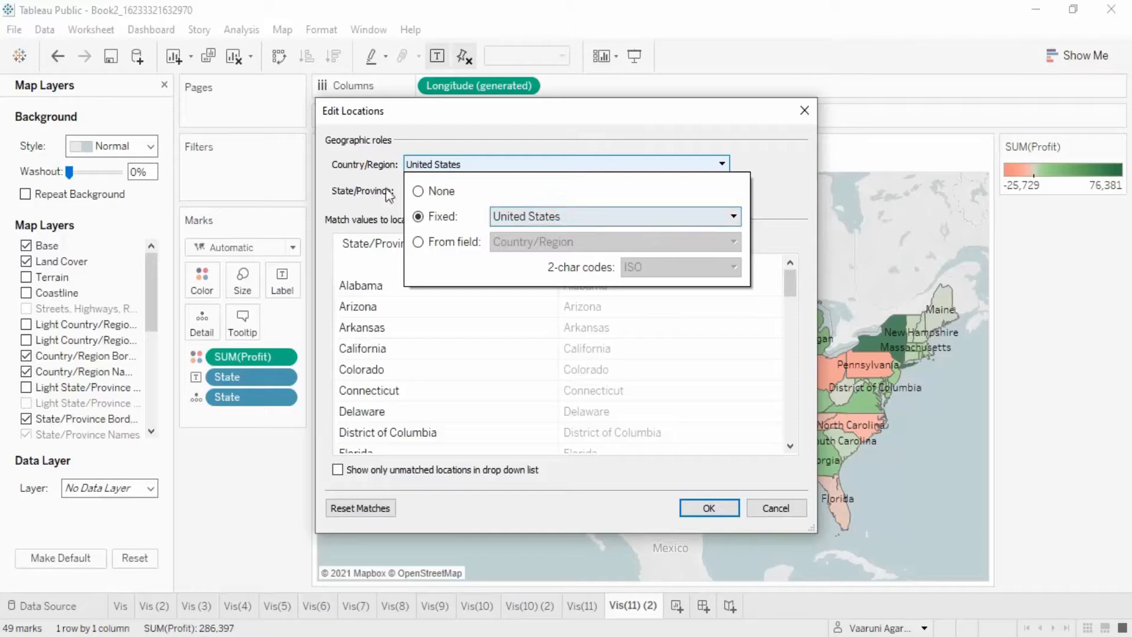
{"action": "left_click", "coordinate": [550, 217]}
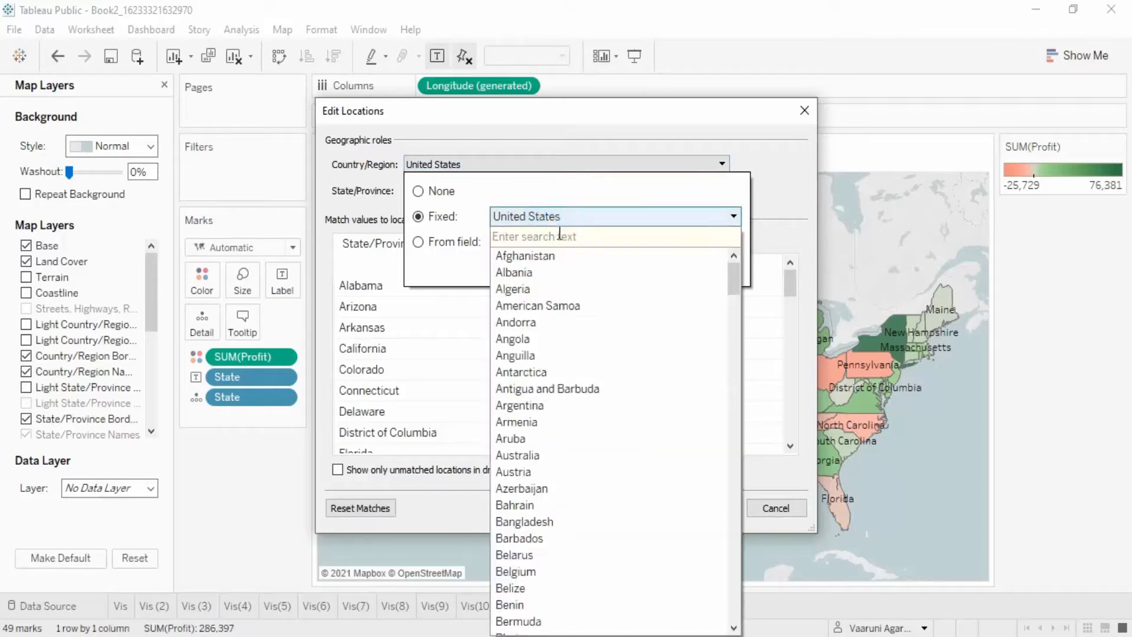
{"action": "type", "text": "In"}
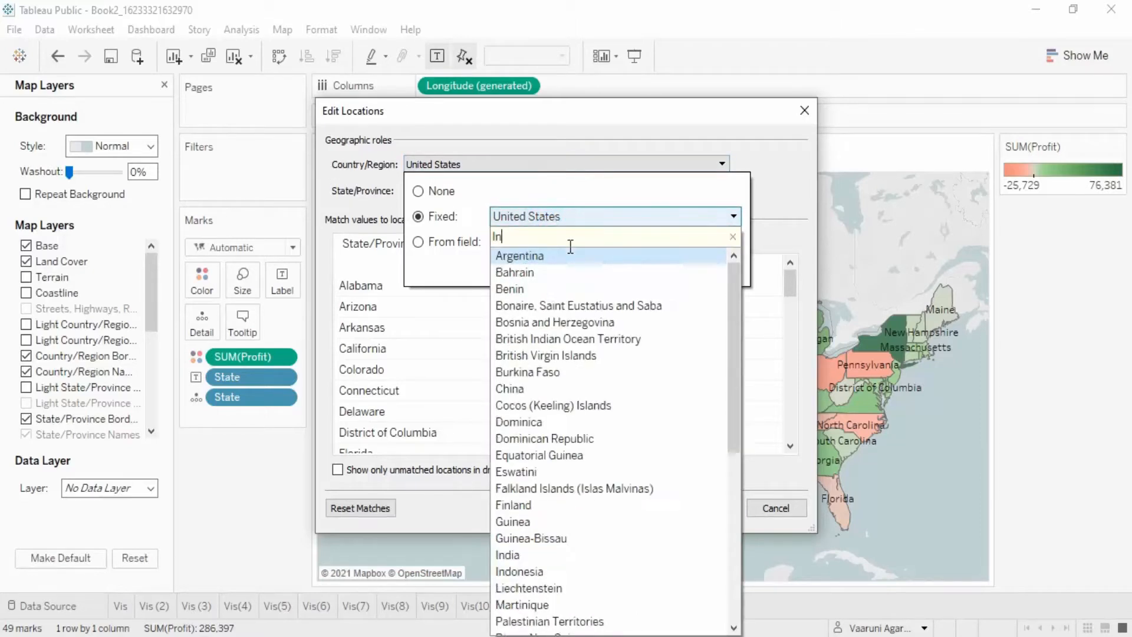
{"action": "type", "text": "dia"}
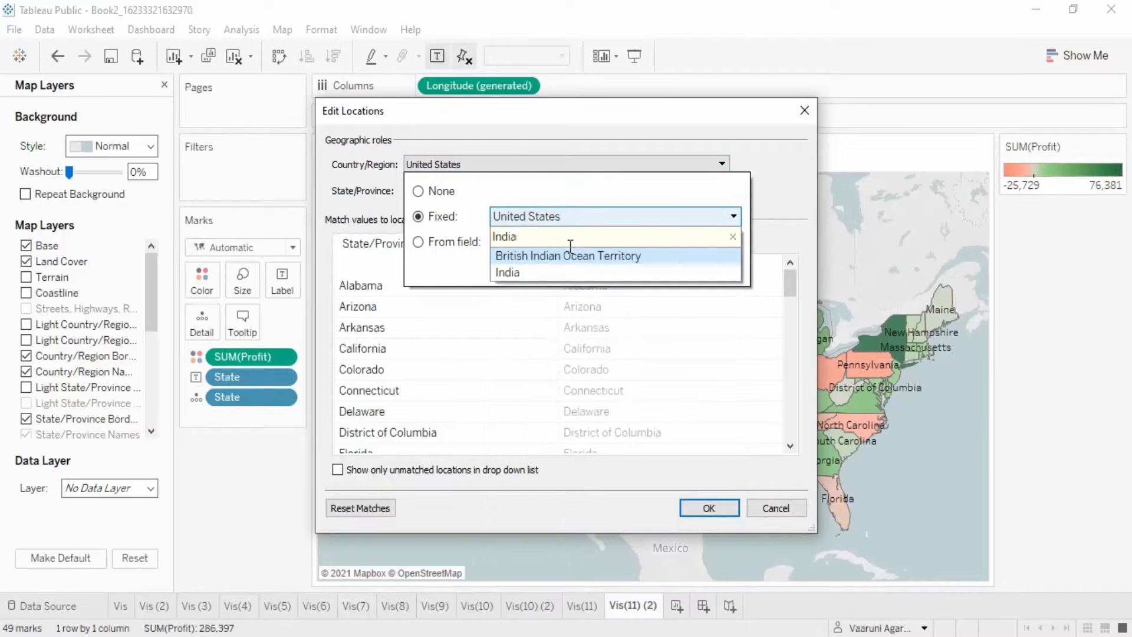
{"action": "left_click", "coordinate": [523, 269]}
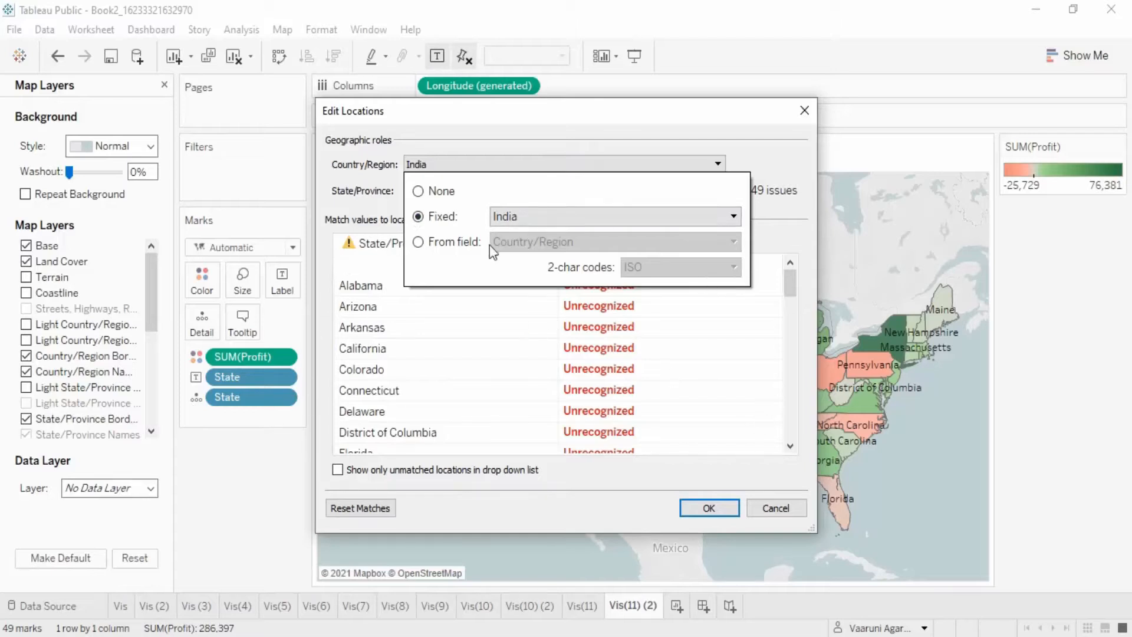
- Set the fixed country/region back to United States
{"action": "left_click", "coordinate": [502, 217]}
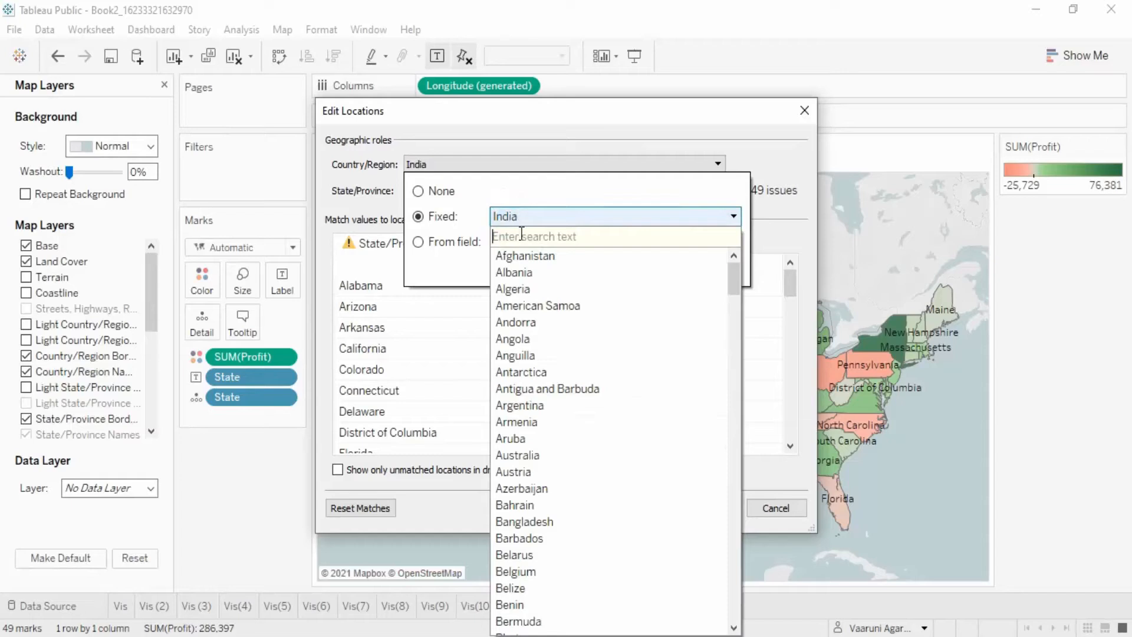
{"action": "type", "text": "Un"}
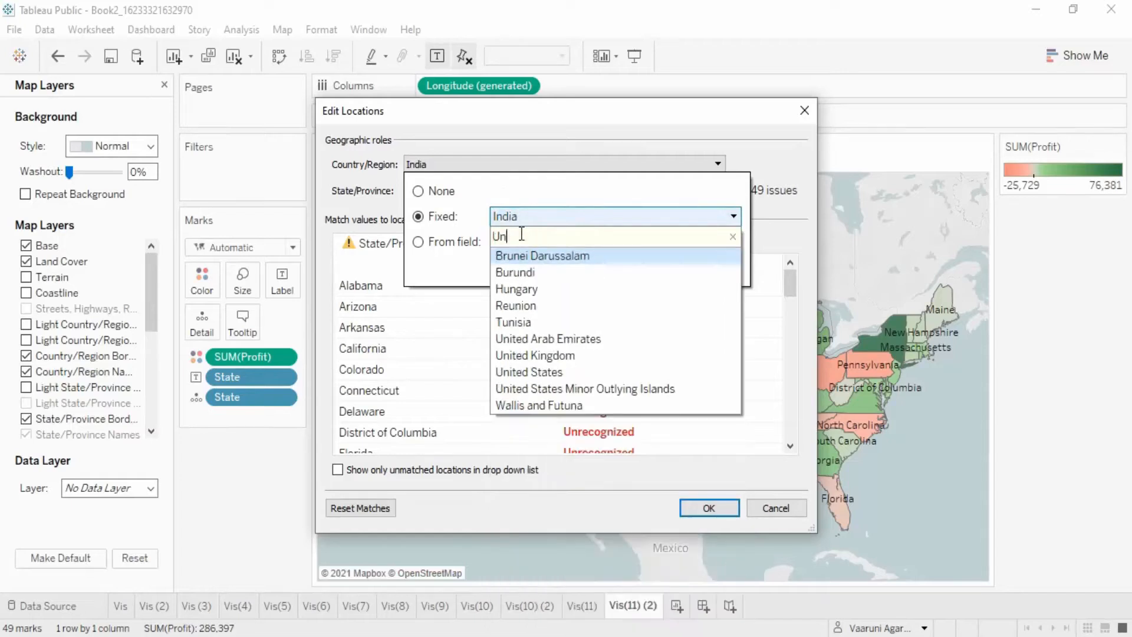
{"action": "key", "text": "Down"}
{"action": "key", "text": "Down"}
{"action": "key", "text": "Down"}
{"action": "key", "text": "Down"}
{"action": "key", "text": "Down"}
{"action": "key", "text": "Down"}
{"action": "key", "text": "Down"}
{"action": "key", "text": "Return"}
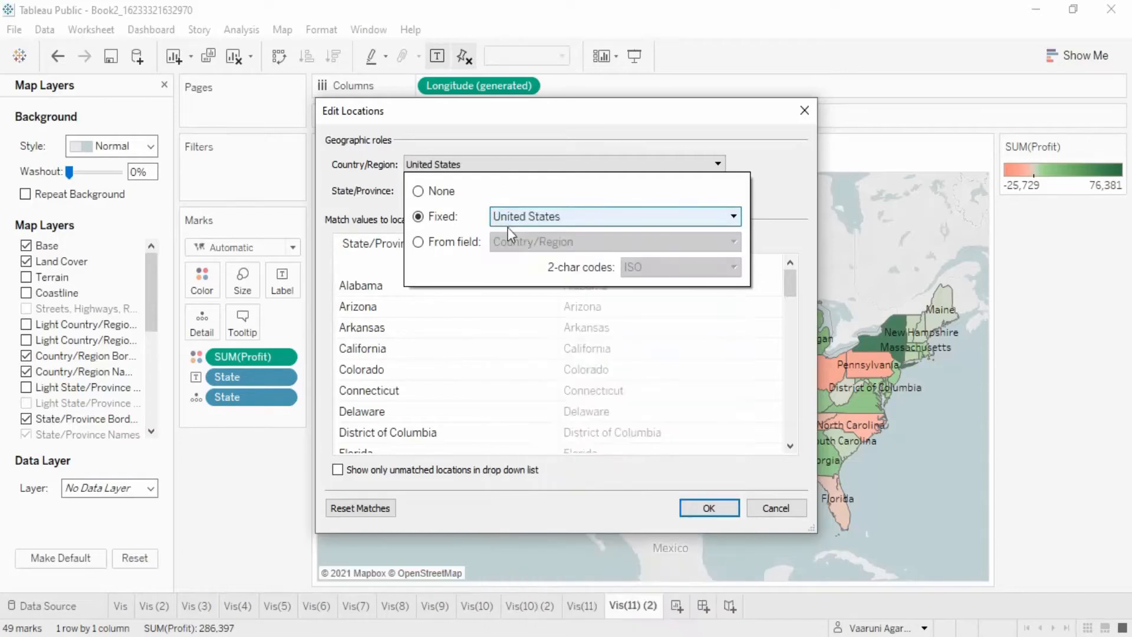
{"action": "left_click", "coordinate": [464, 377]}
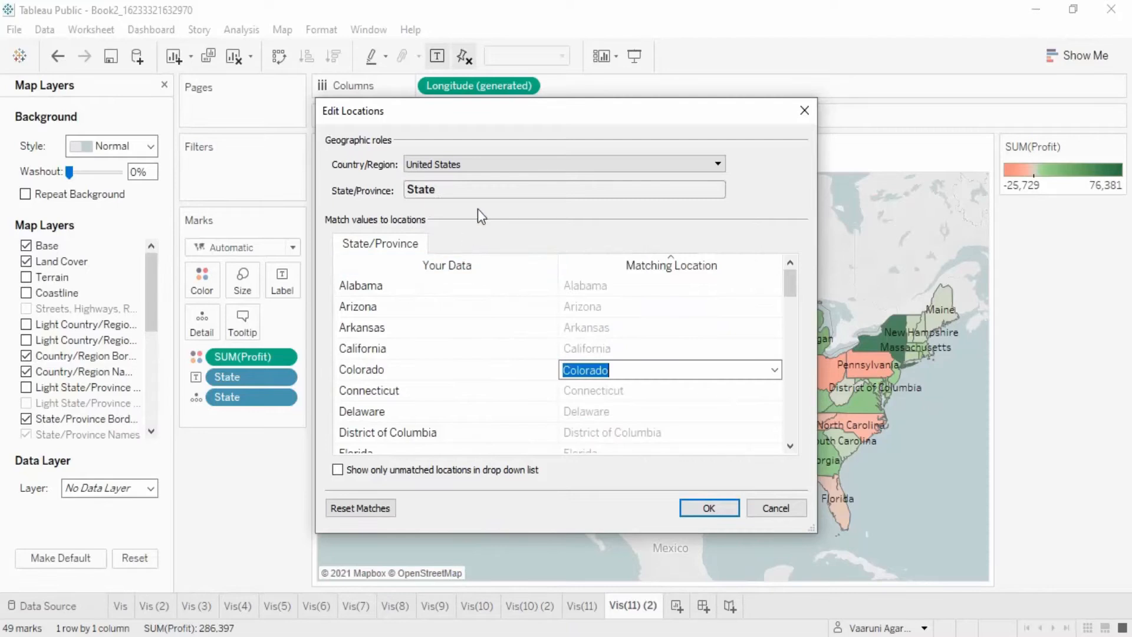
- Review the state-to-location matches down to Wyoming and close the Edit Locations dialog with OK
{"action": "left_click", "coordinate": [448, 206]}
{"action": "left_click_drag", "start_coordinate": [790, 281], "coordinate": [803, 459]}
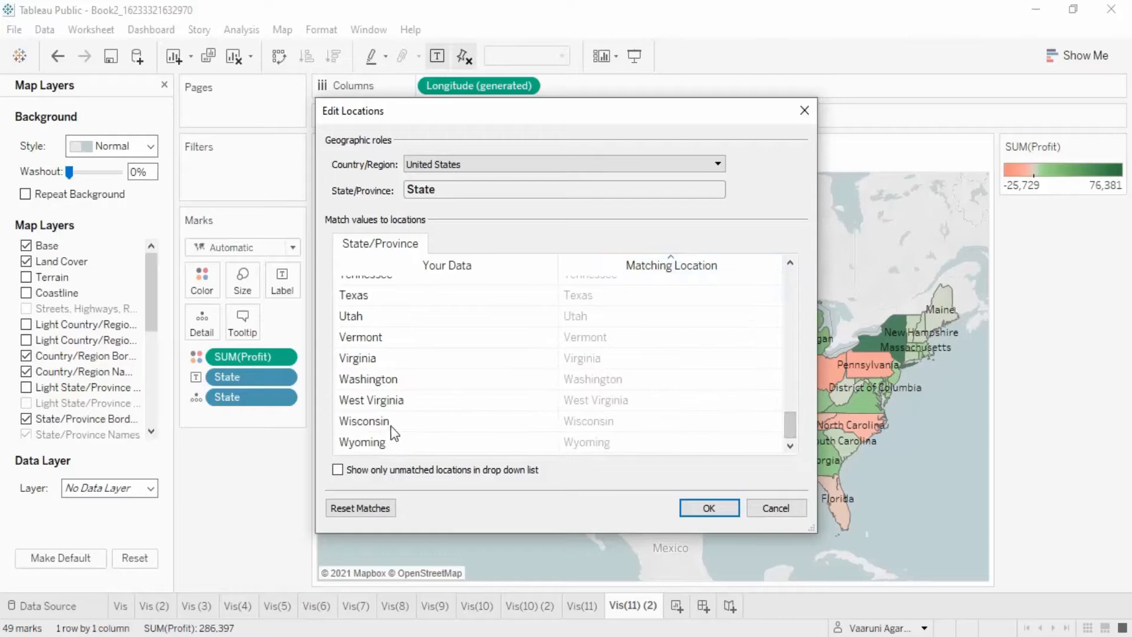
{"action": "left_click", "coordinate": [409, 420]}
{"action": "left_click", "coordinate": [406, 420]}
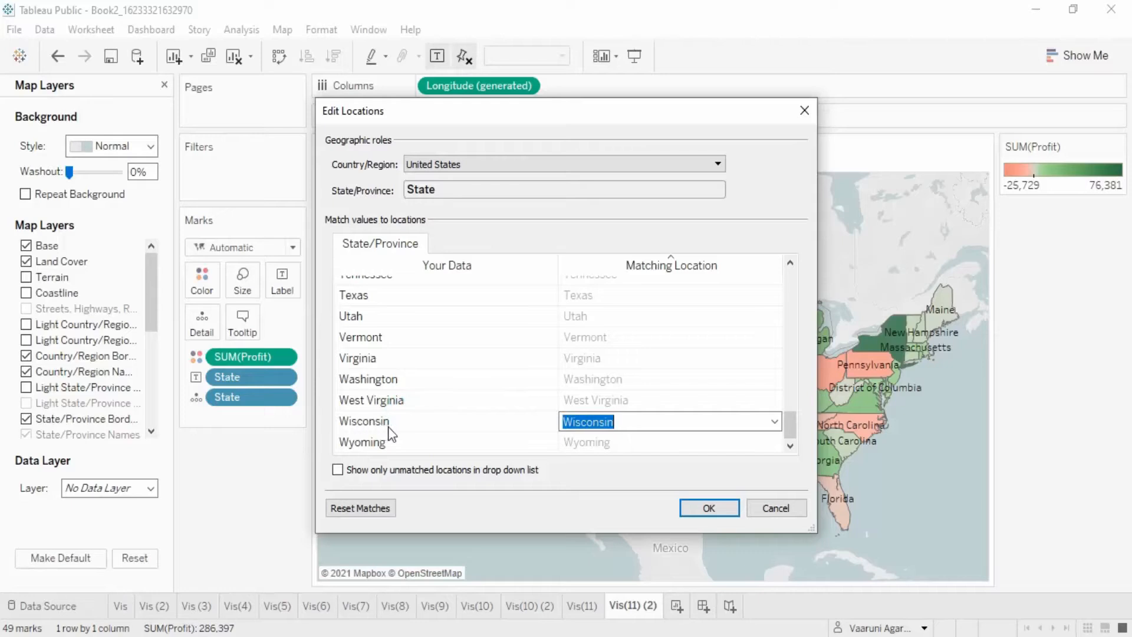
{"action": "left_click", "coordinate": [683, 445]}
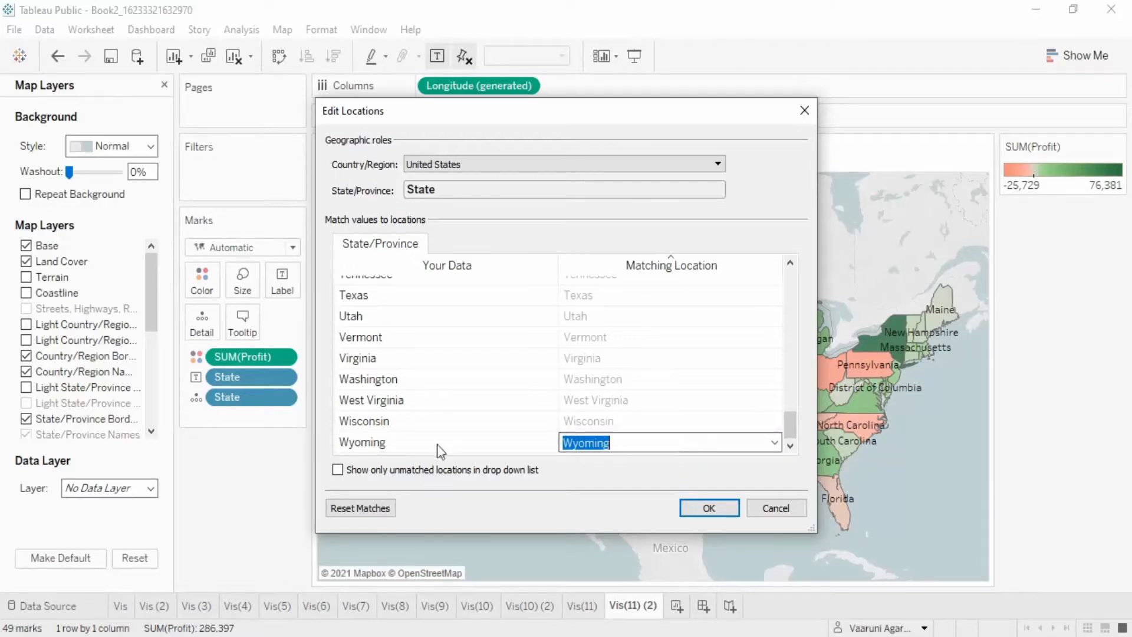
{"action": "left_click", "coordinate": [338, 471]}
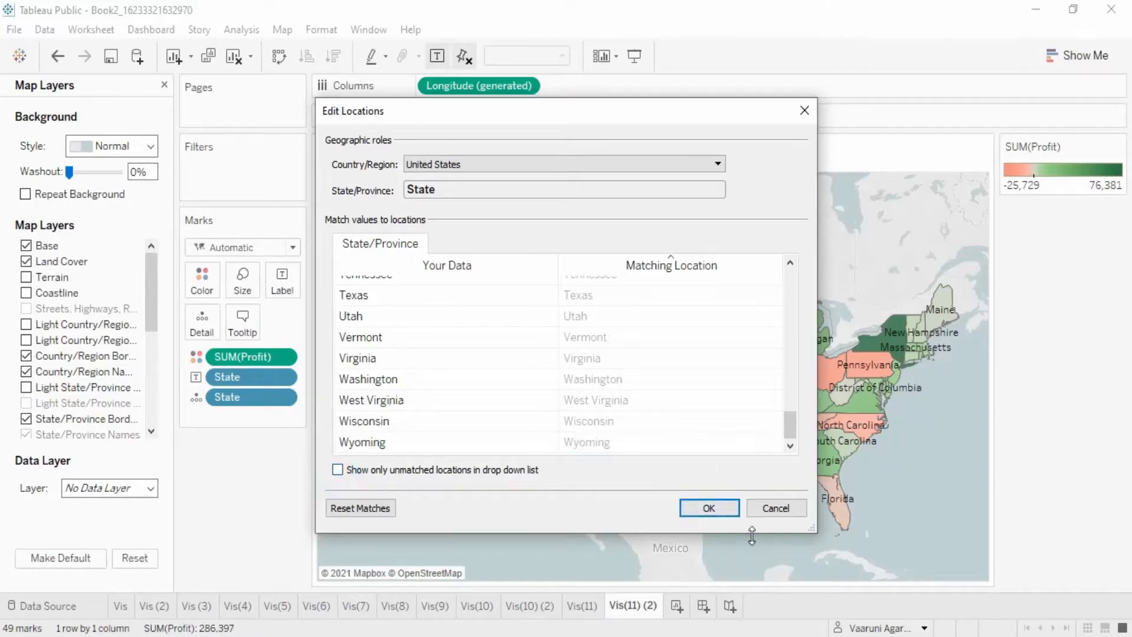
{"action": "left_click", "coordinate": [717, 509]}
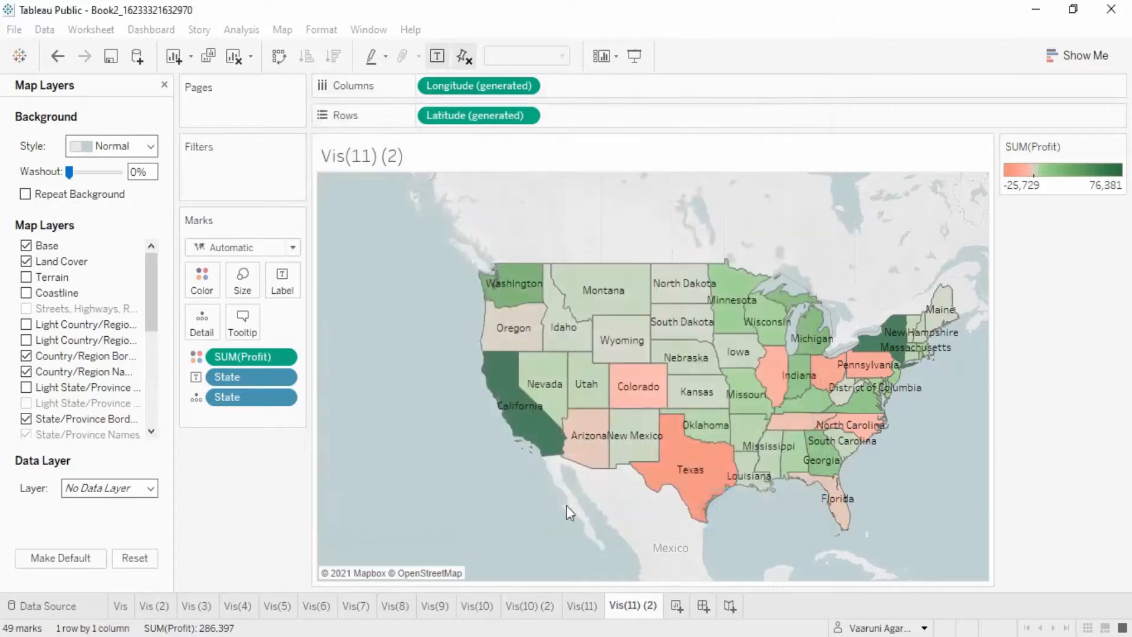
- Open Map Layers and try the Streets and Outdoors background styles, returning to Normal
{"action": "left_click", "coordinate": [276, 32]}
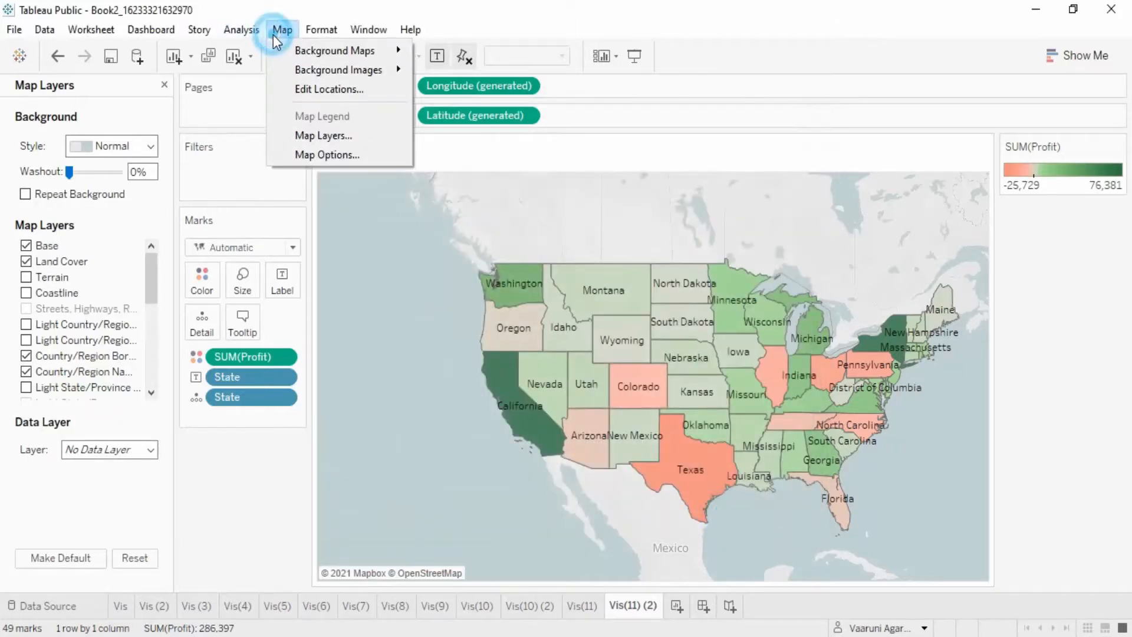
{"action": "left_click", "coordinate": [354, 143]}
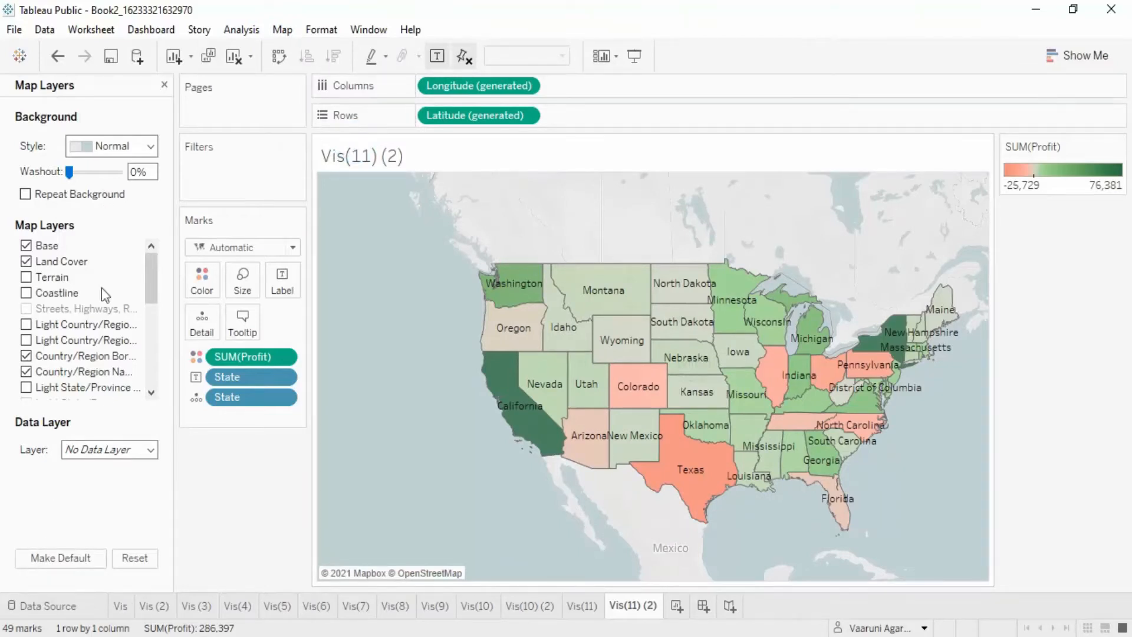
{"action": "left_click", "coordinate": [137, 149]}
{"action": "left_click", "coordinate": [112, 205]}
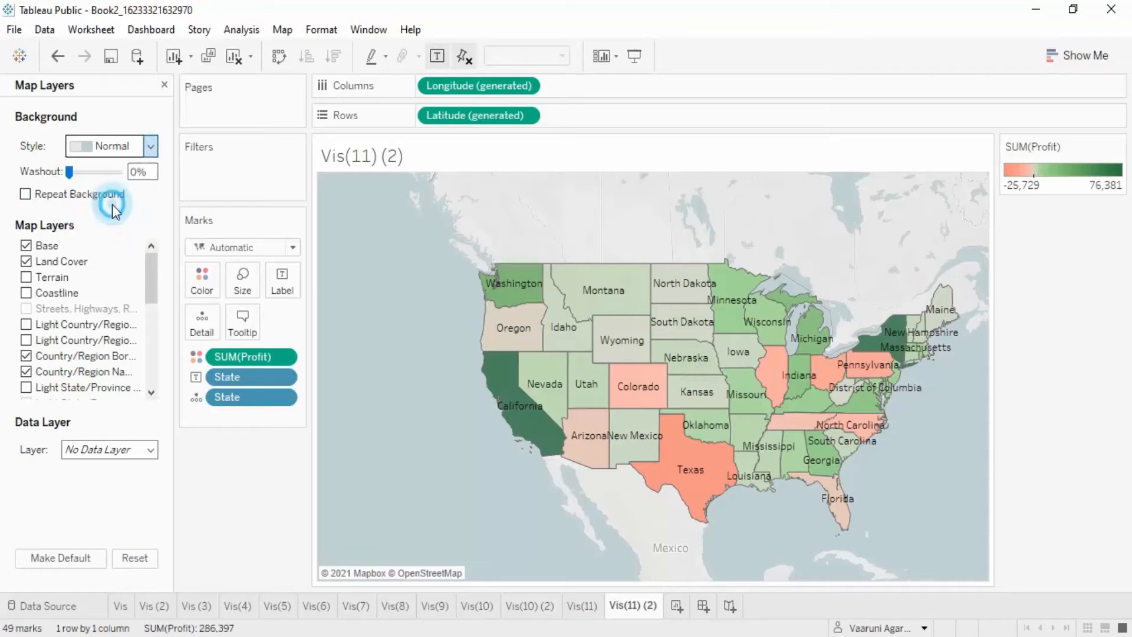
{"action": "left_click", "coordinate": [151, 147]}
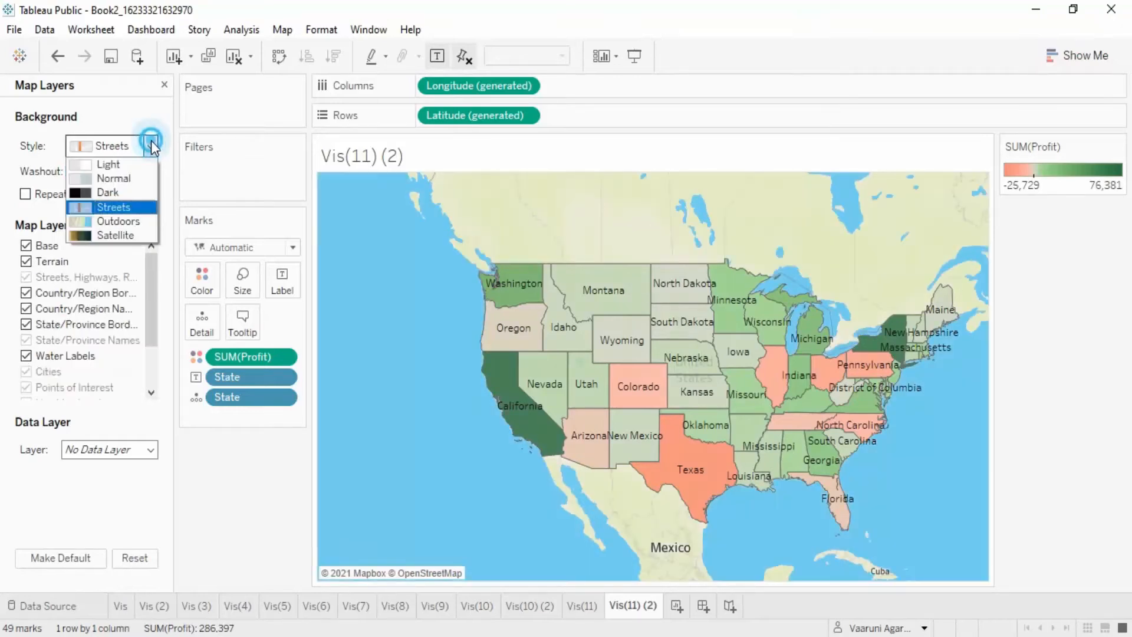
{"action": "left_click", "coordinate": [154, 218]}
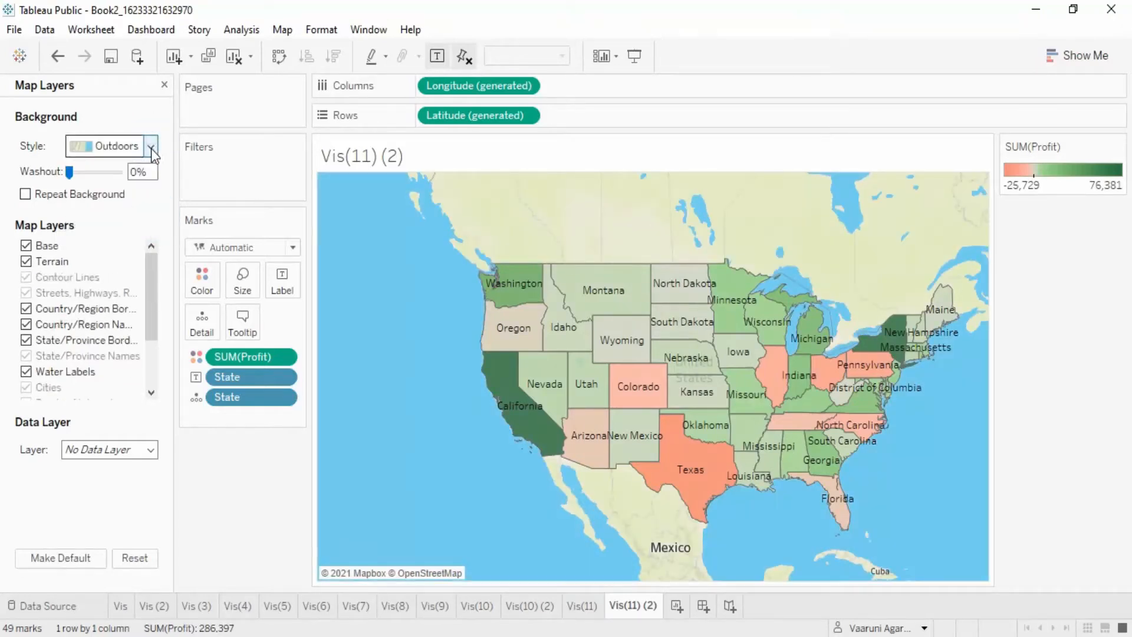
{"action": "left_click", "coordinate": [151, 147]}
{"action": "left_click", "coordinate": [139, 178]}
- Adjust the background washout to about 98%, then 72%, then back to 0%
{"action": "left_click_drag", "start_coordinate": [69, 178], "coordinate": [118, 179]}
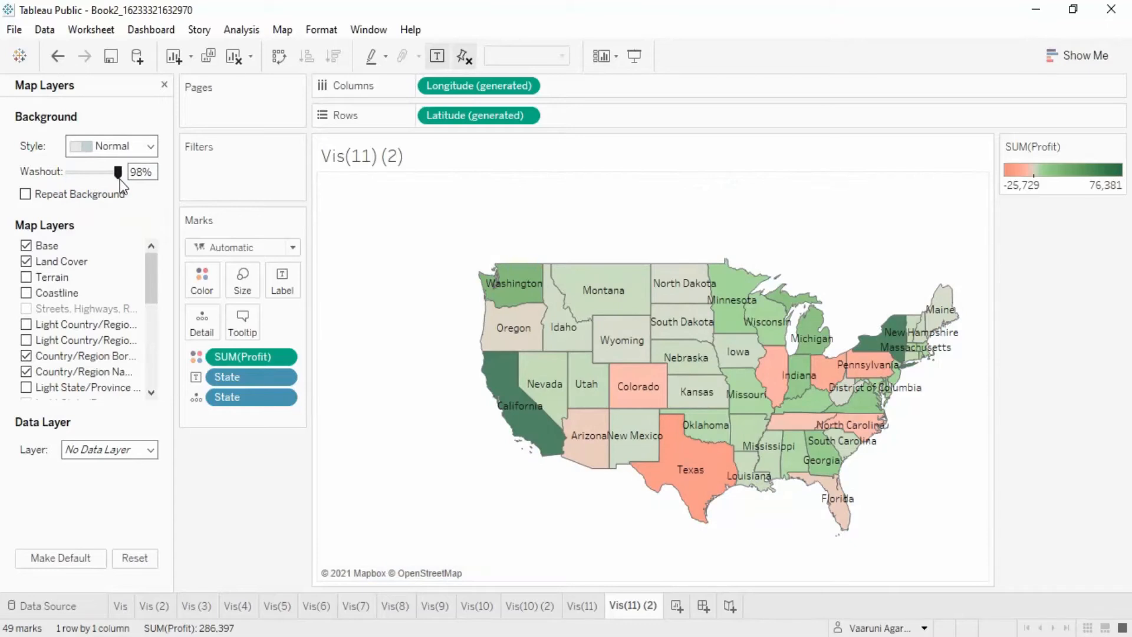
{"action": "left_click_drag", "start_coordinate": [118, 178], "coordinate": [105, 172]}
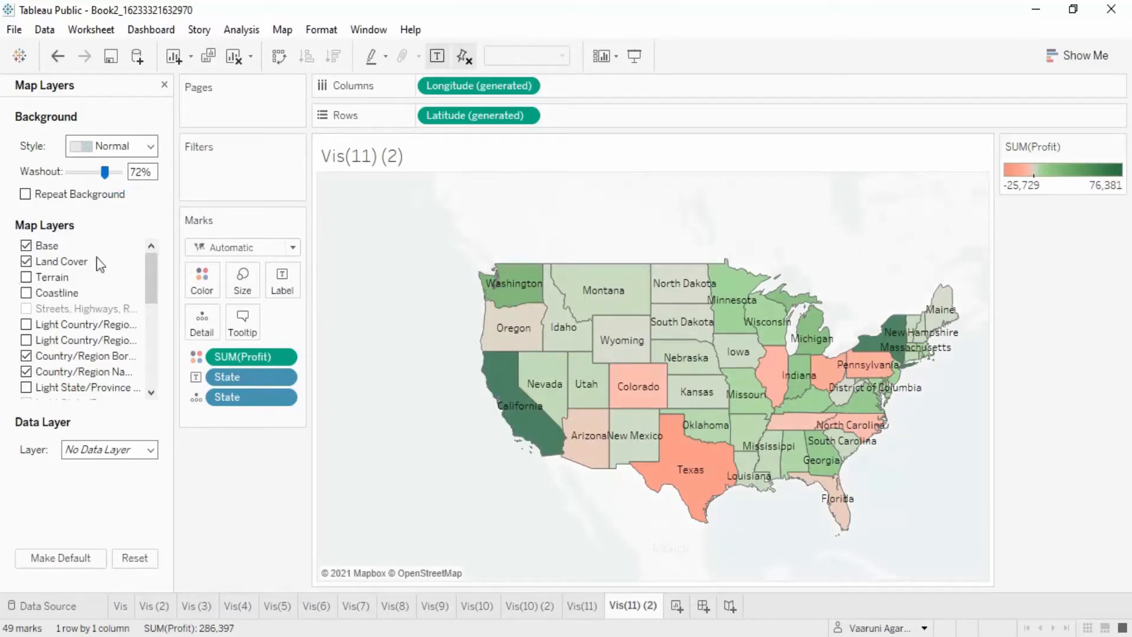
{"action": "left_click_drag", "start_coordinate": [102, 177], "coordinate": [69, 172]}
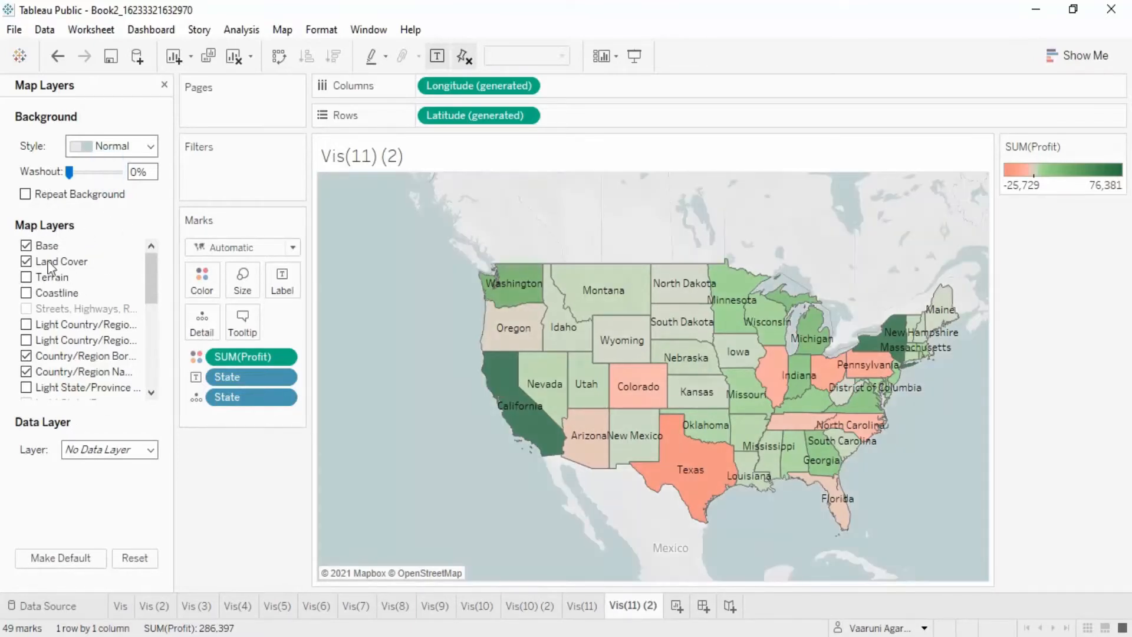
- Turn off the Land Cover map layer while keeping Base on
{"action": "scroll", "coordinate": [101, 393], "scroll_direction": "down", "scroll_amount": 5}
{"action": "scroll", "coordinate": [104, 400], "scroll_direction": "up", "scroll_amount": 5}
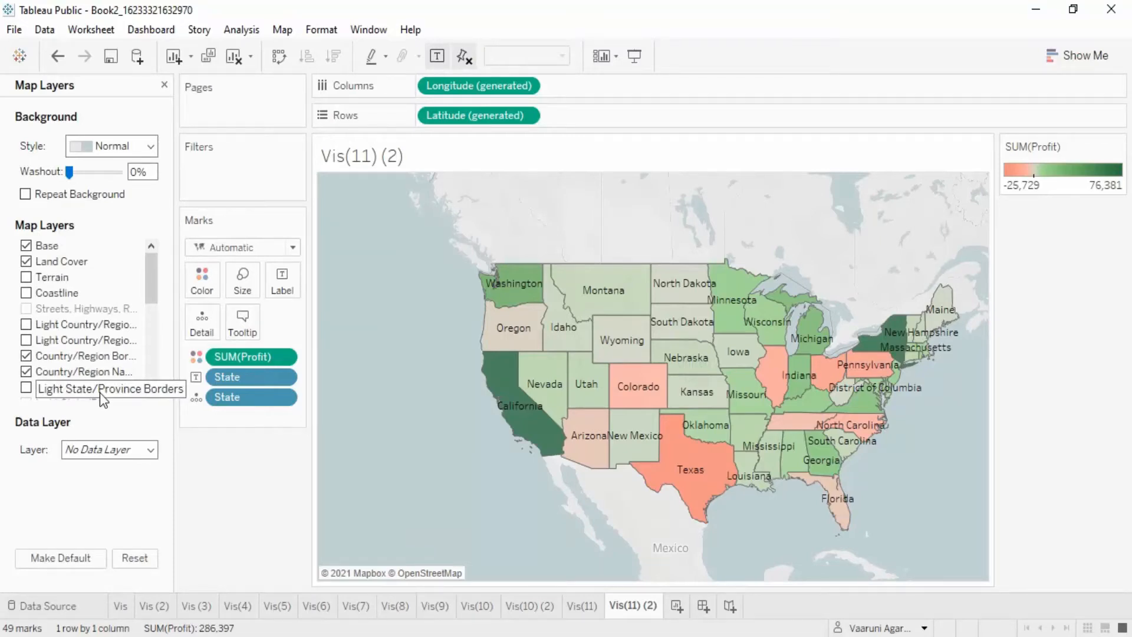
{"action": "left_click", "coordinate": [26, 245]}
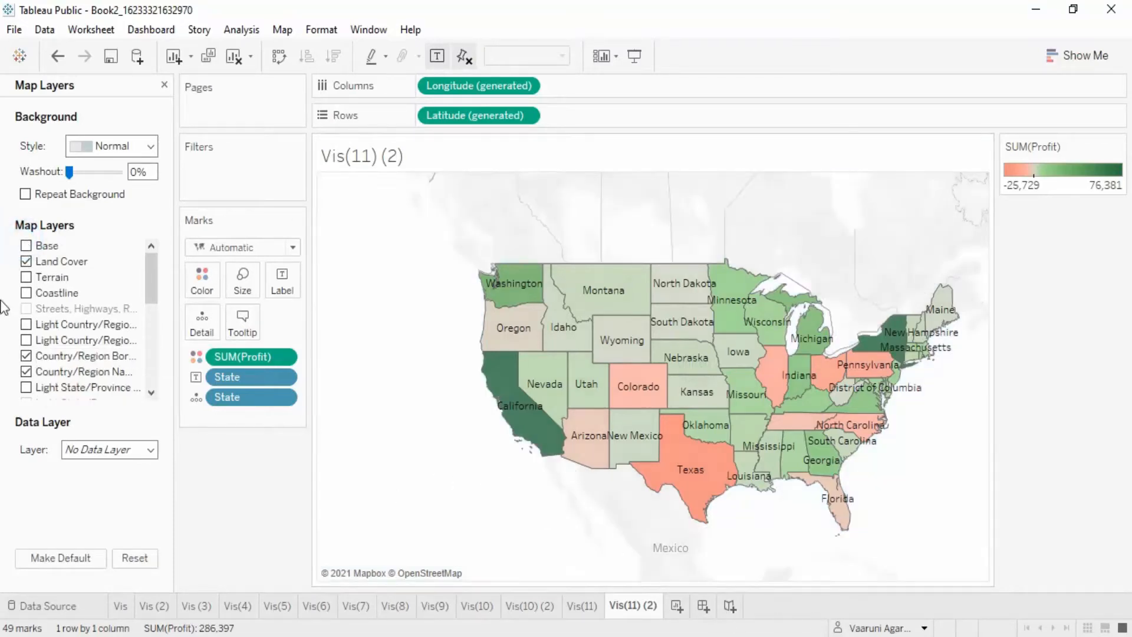
{"action": "left_click", "coordinate": [27, 246]}
{"action": "left_click", "coordinate": [26, 261]}
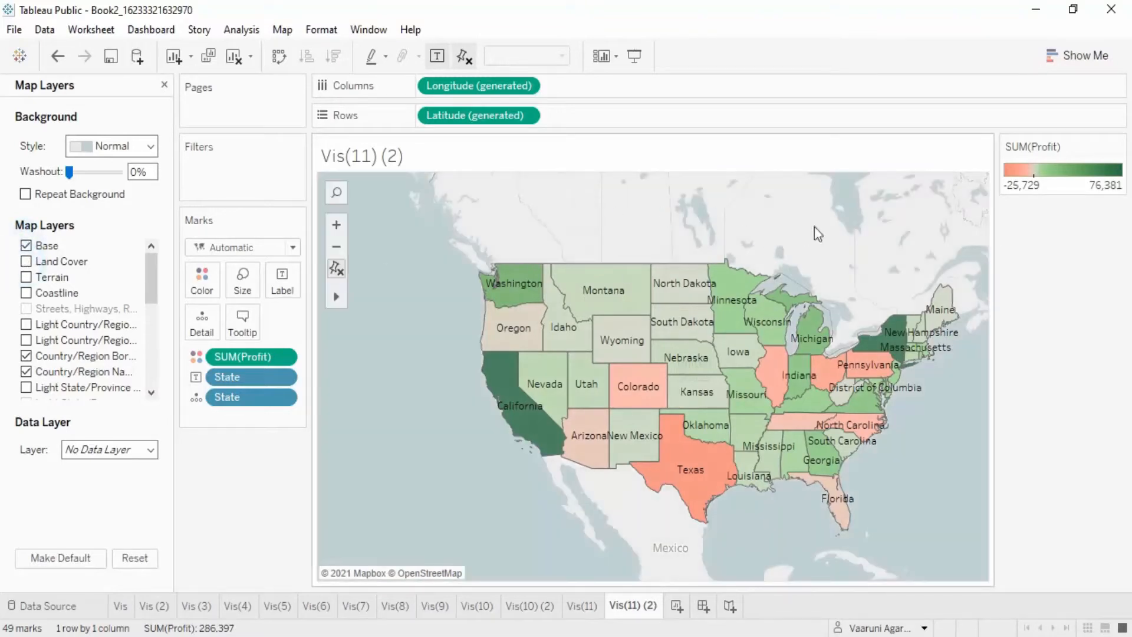
- Enable the Coastline map layer, leaving Terrain off
{"action": "left_click", "coordinate": [25, 276]}
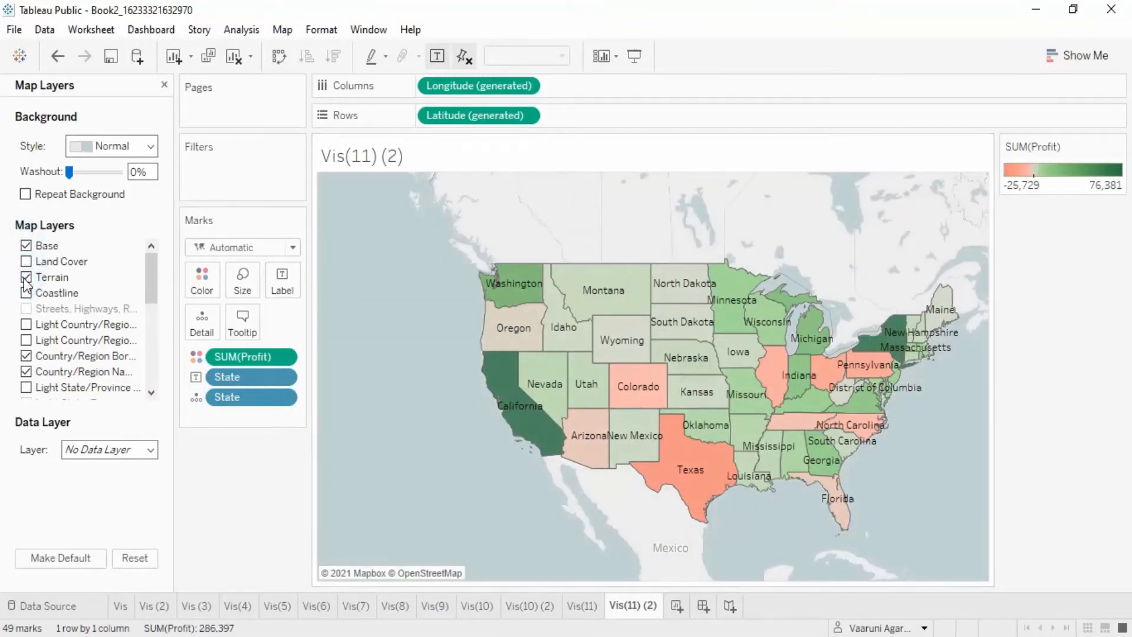
{"action": "left_click", "coordinate": [26, 277]}
{"action": "left_click", "coordinate": [26, 295]}
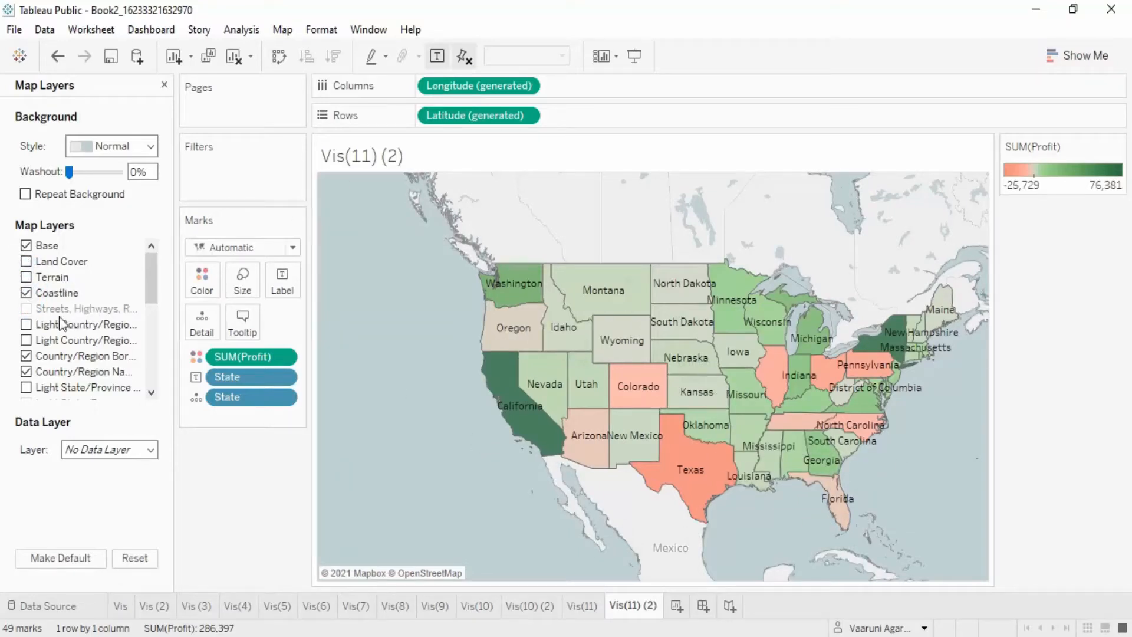
- Turn off the Country/Region Borders, Country/Region Names and State/Province Borders map layers
{"action": "left_click", "coordinate": [28, 324]}
{"action": "left_click", "coordinate": [28, 325]}
{"action": "left_click", "coordinate": [26, 357]}
{"action": "left_click", "coordinate": [26, 370]}
{"action": "scroll", "coordinate": [54, 363], "scroll_direction": "down", "scroll_amount": 1}
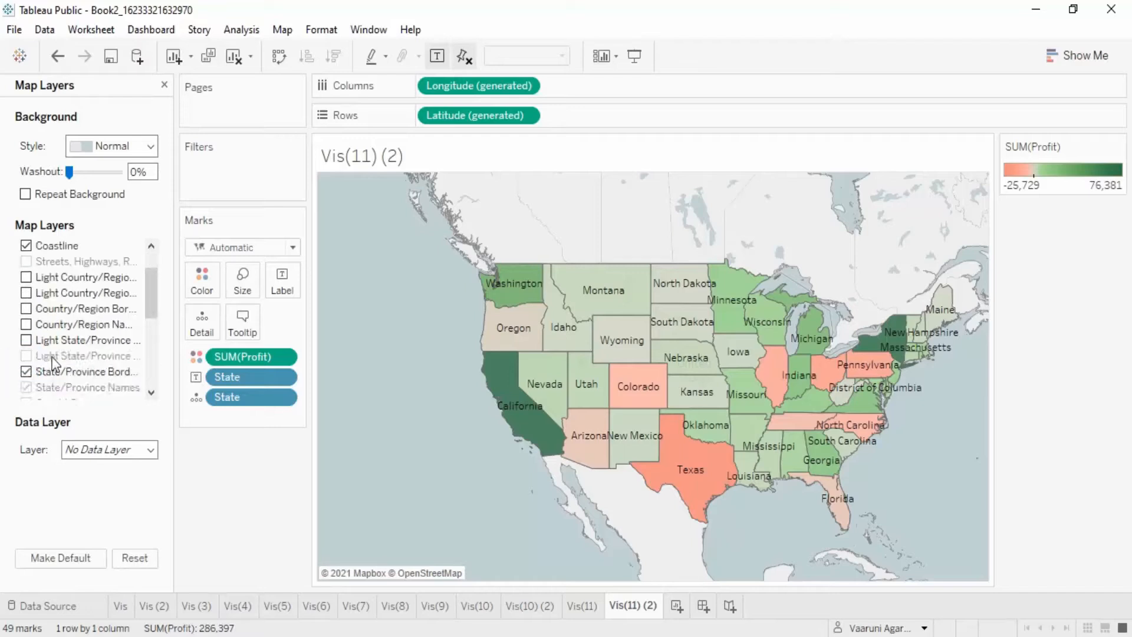
{"action": "left_click", "coordinate": [26, 372]}
- Turn on the Water Labels and Points of Interest map layers
{"action": "scroll", "coordinate": [30, 360], "scroll_direction": "down", "scroll_amount": 5}
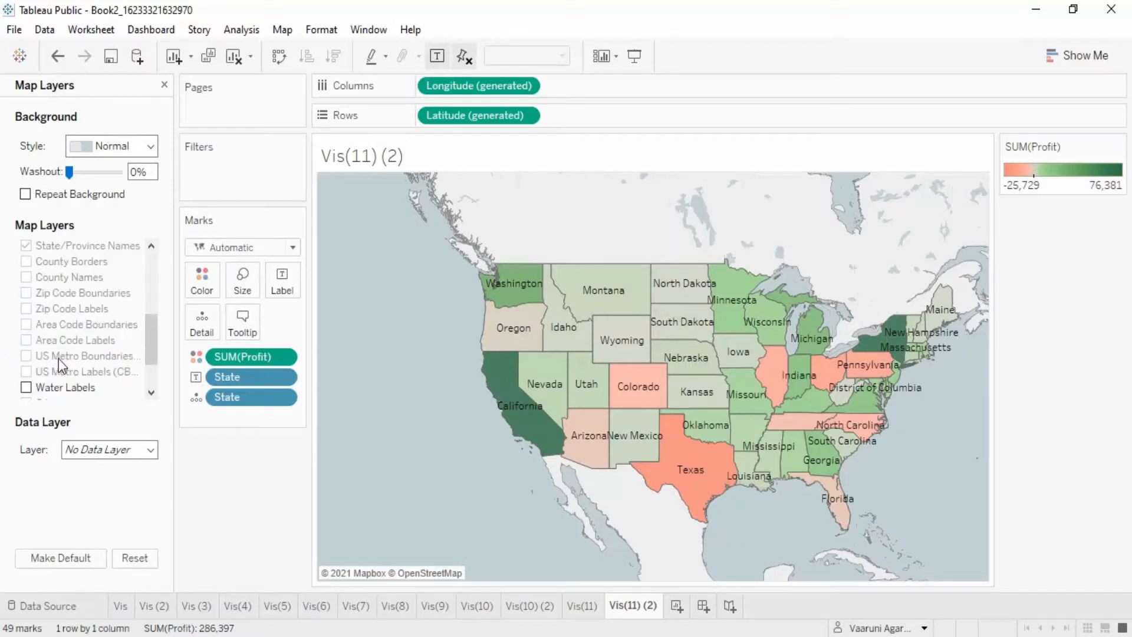
{"action": "left_click", "coordinate": [26, 324]}
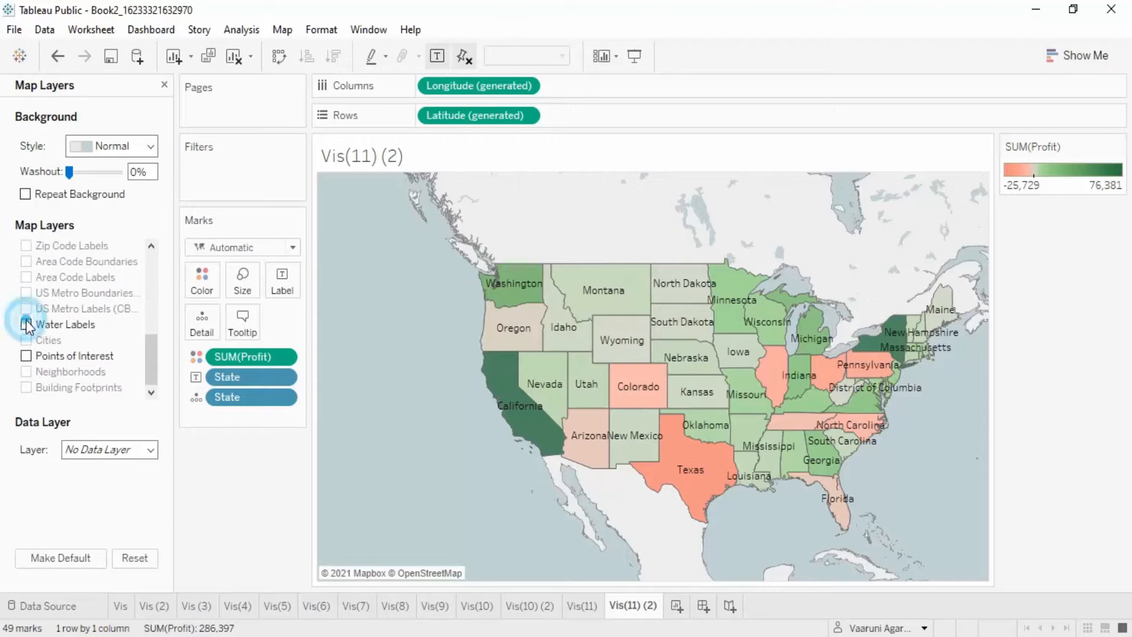
{"action": "scroll", "coordinate": [848, 417], "scroll_direction": "down", "scroll_amount": 2}
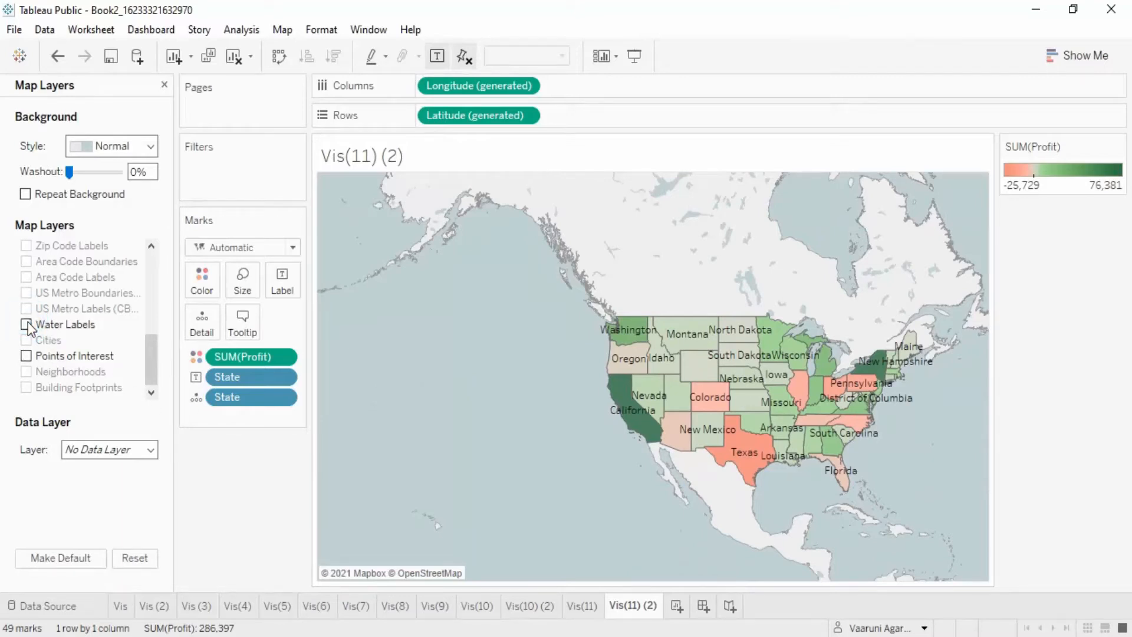
{"action": "left_click", "coordinate": [26, 357]}
{"action": "left_click", "coordinate": [26, 358]}
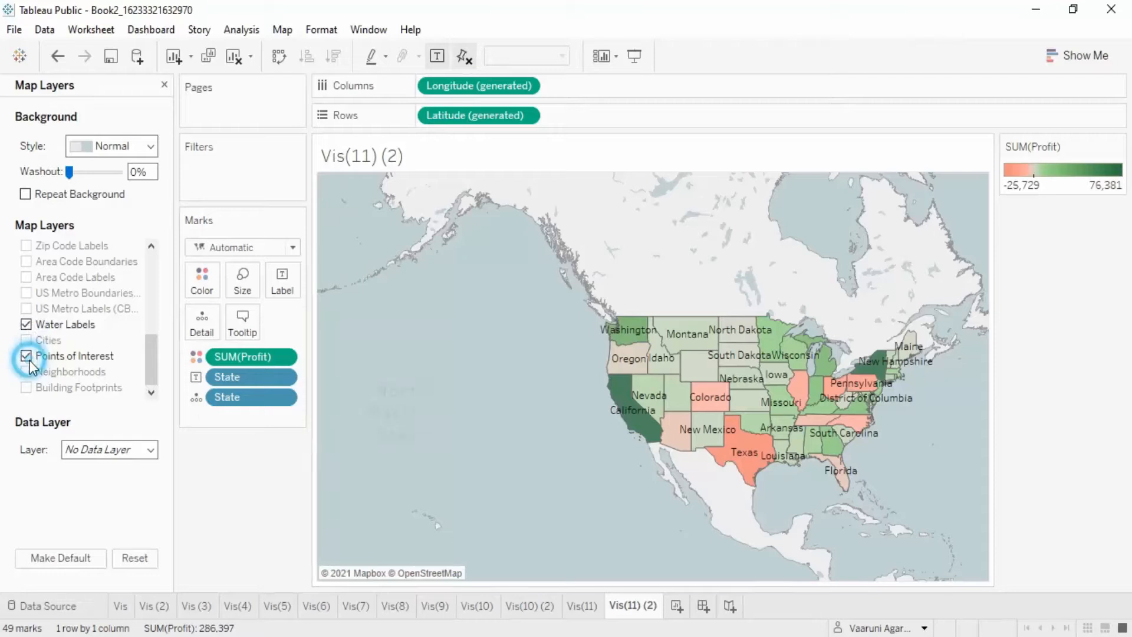
- Set the map's data layer to Male/Female Ratio
{"action": "scroll", "coordinate": [80, 366], "scroll_direction": "up", "scroll_amount": 5}
{"action": "scroll", "coordinate": [81, 366], "scroll_direction": "down", "scroll_amount": 5}
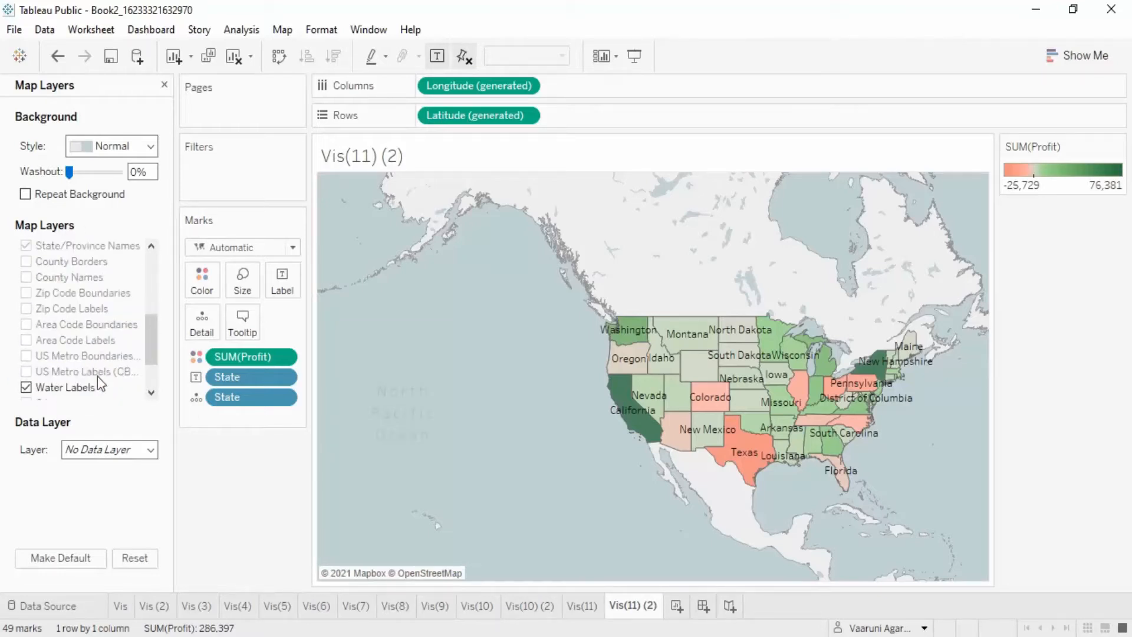
{"action": "left_click", "coordinate": [151, 450]}
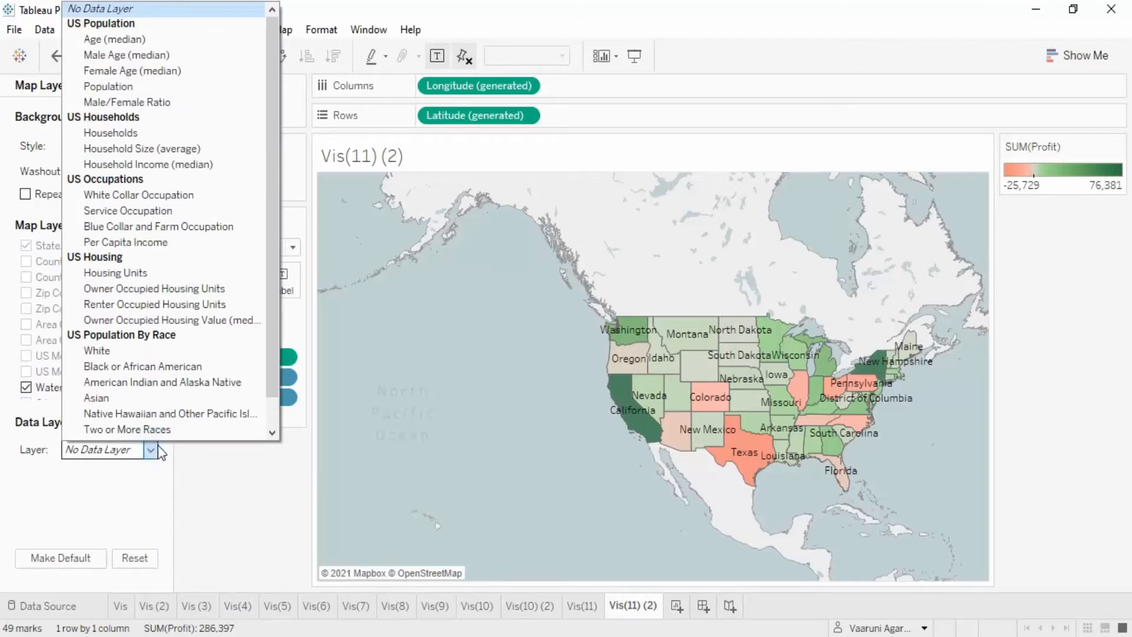
{"action": "scroll", "coordinate": [190, 395], "scroll_direction": "down", "scroll_amount": 1}
{"action": "scroll", "coordinate": [190, 395], "scroll_direction": "up", "scroll_amount": 1}
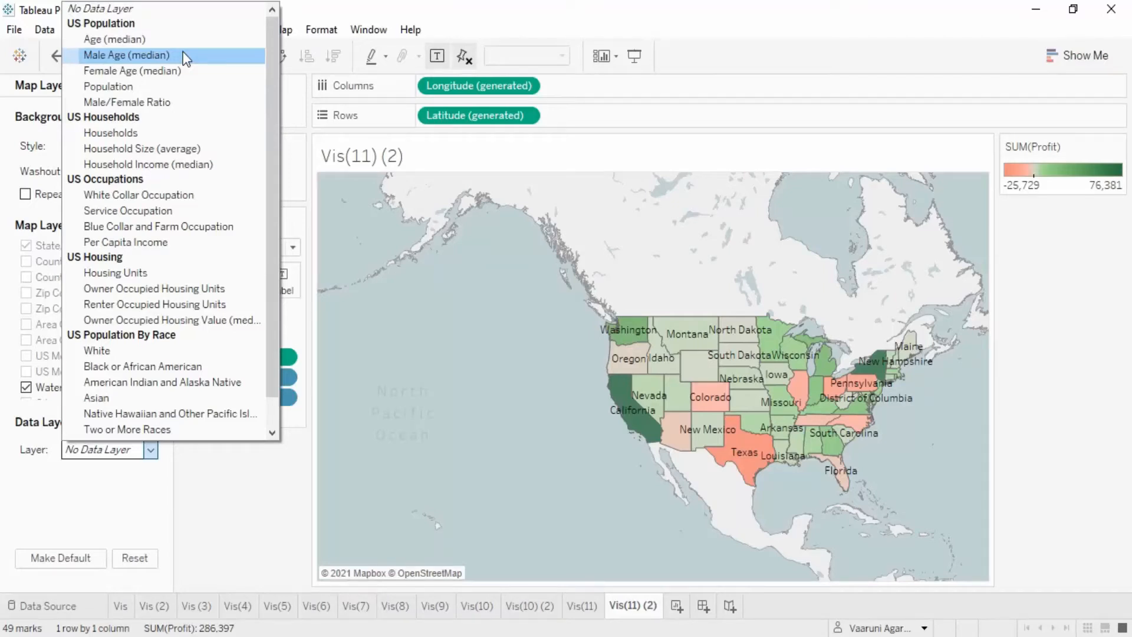
{"action": "left_click", "coordinate": [182, 102]}
{"action": "scroll", "coordinate": [559, 434], "scroll_direction": "down", "scroll_amount": 3}
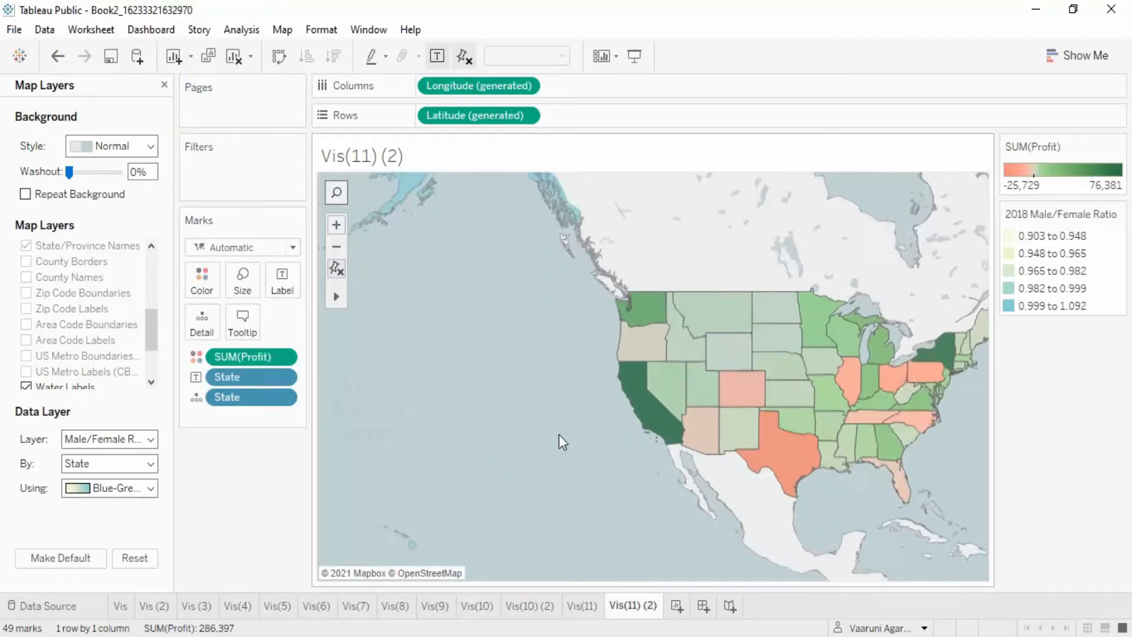
{"action": "scroll", "coordinate": [613, 375], "scroll_direction": "down", "scroll_amount": 2}
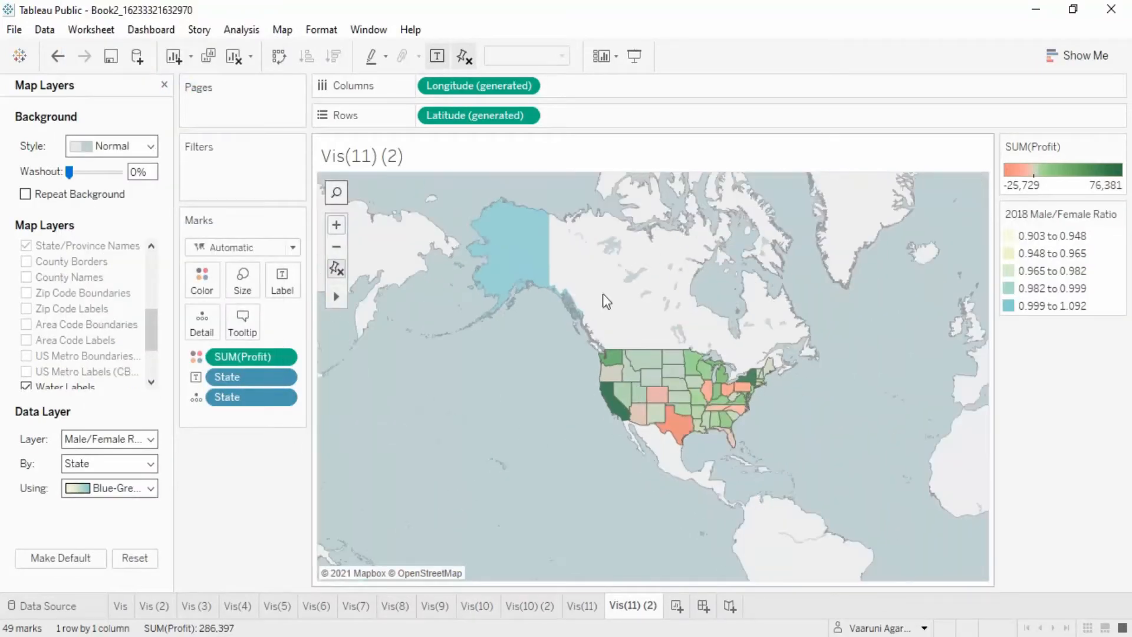
{"action": "left_click_drag", "start_coordinate": [248, 356], "coordinate": [272, 506]}
{"action": "scroll", "coordinate": [891, 457], "scroll_direction": "up", "scroll_amount": 2}
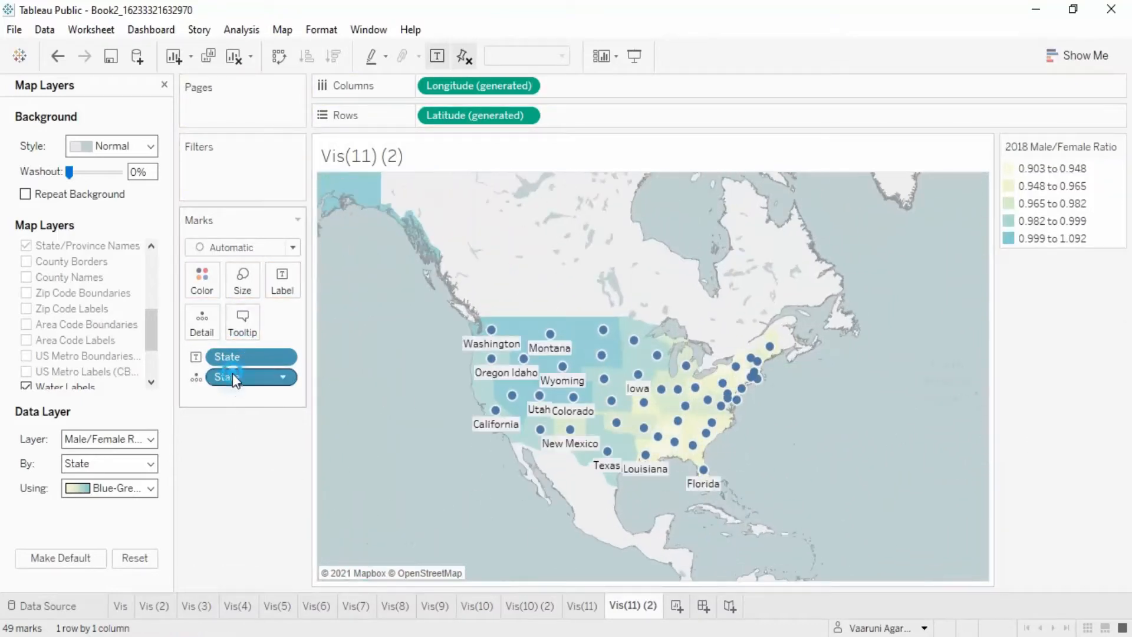
{"action": "left_click_drag", "start_coordinate": [232, 375], "coordinate": [263, 437]}
{"action": "left_click_drag", "start_coordinate": [283, 356], "coordinate": [640, 443]}
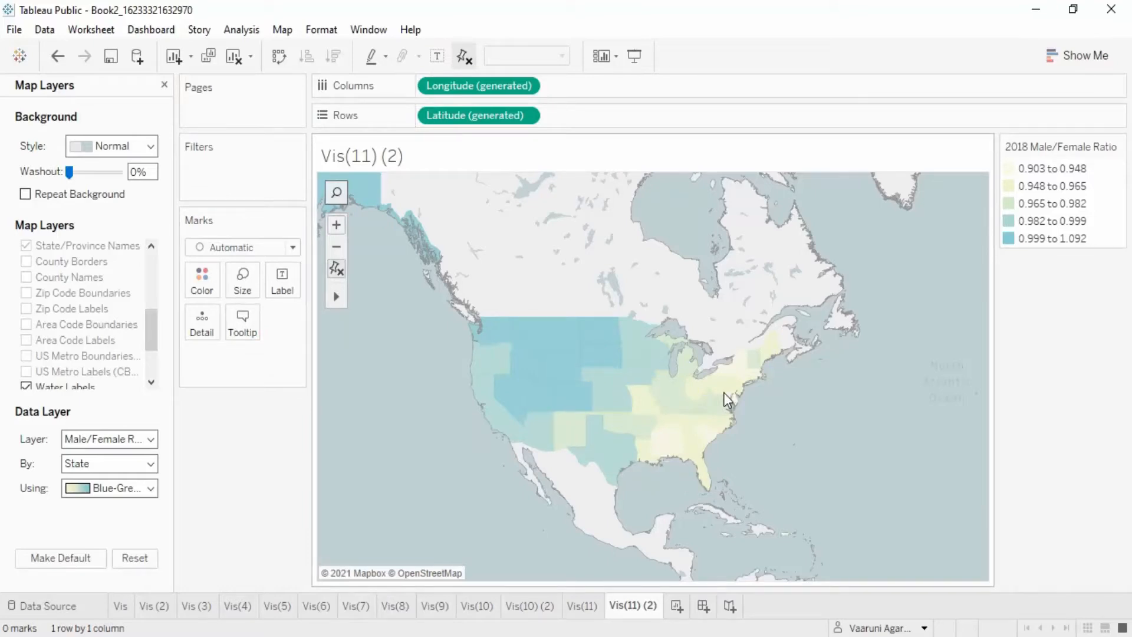
{"action": "key", "text": "ctrl+z"}
{"action": "key", "text": "ctrl+z"}
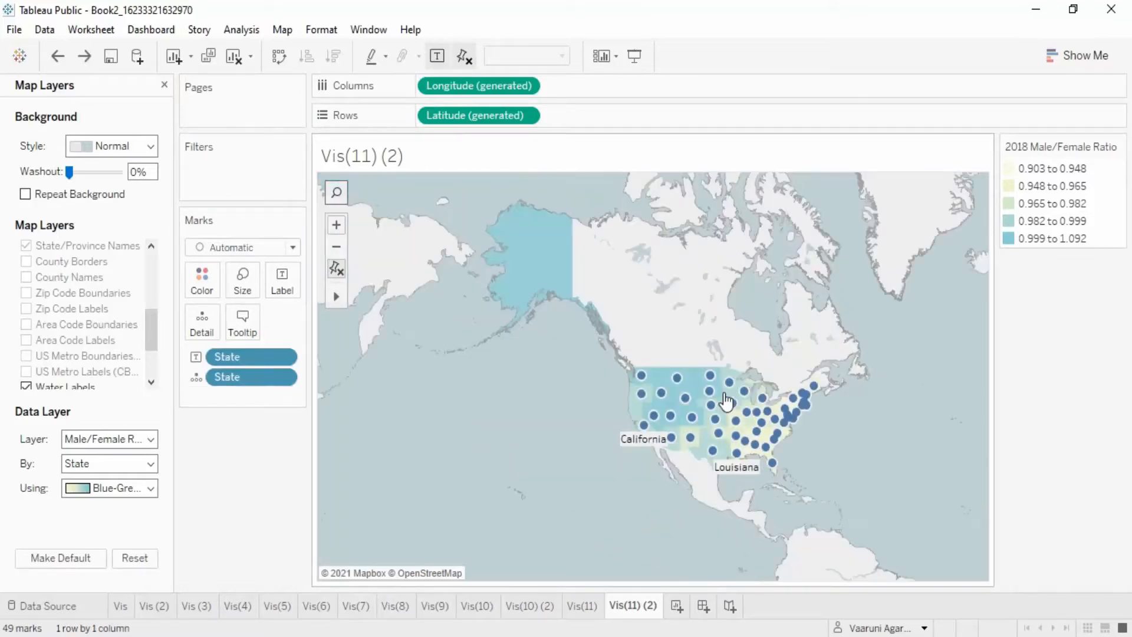
{"action": "key", "text": "ctrl+z"}
{"action": "key", "text": "ctrl+z"}
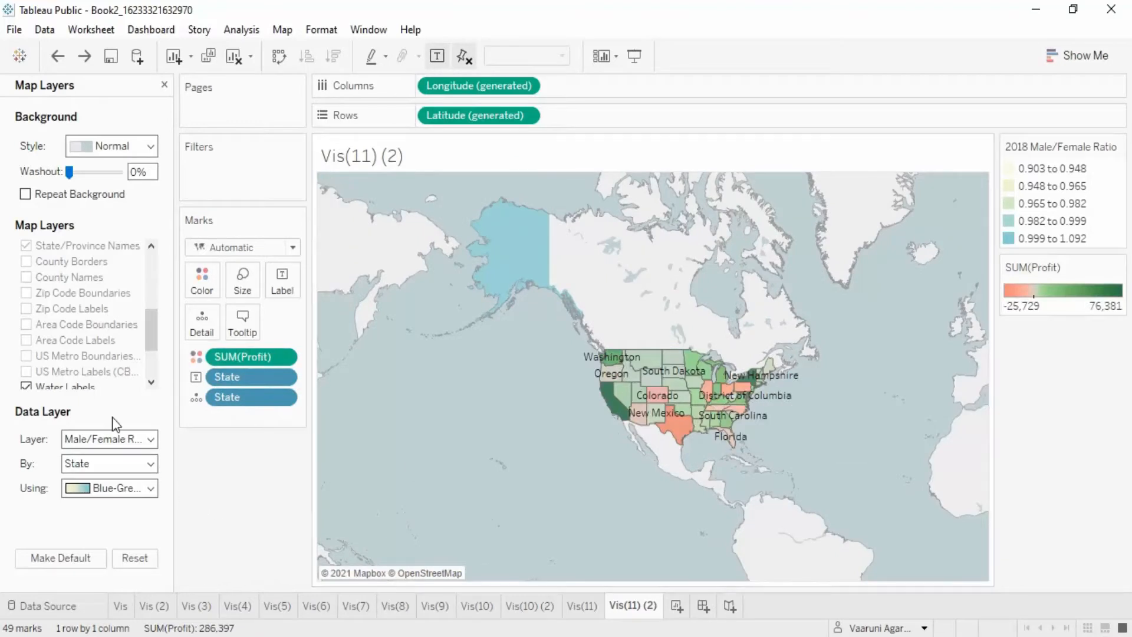
- Set the data layer back to No Data Layer
{"action": "left_click", "coordinate": [125, 439]}
{"action": "scroll", "coordinate": [107, 11], "scroll_direction": "up", "scroll_amount": 1}
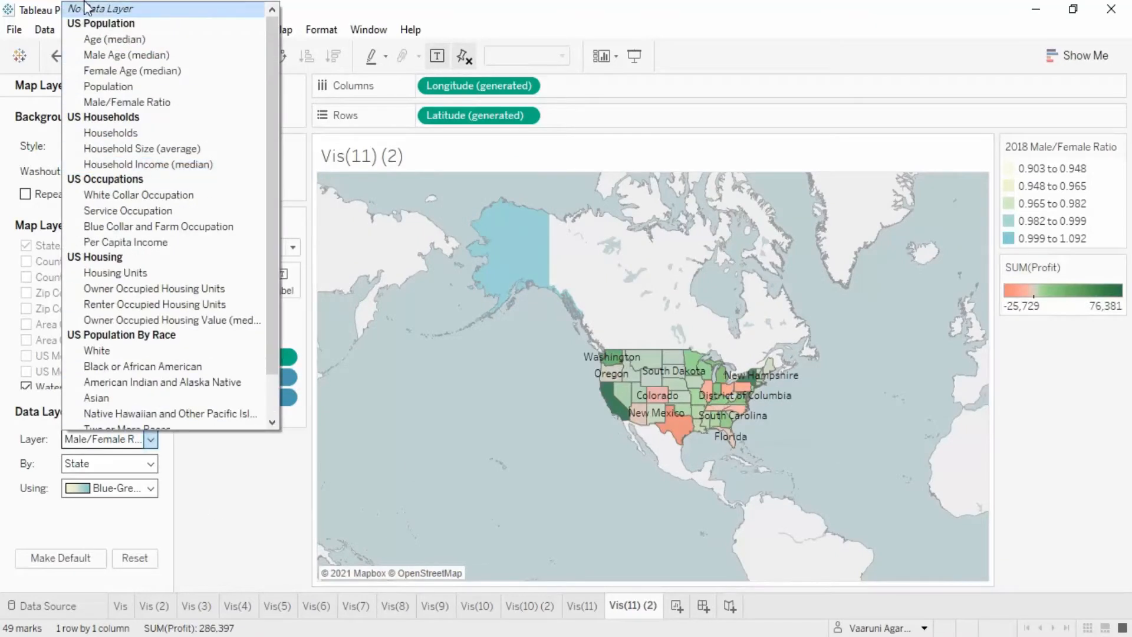
{"action": "left_click", "coordinate": [87, 8]}
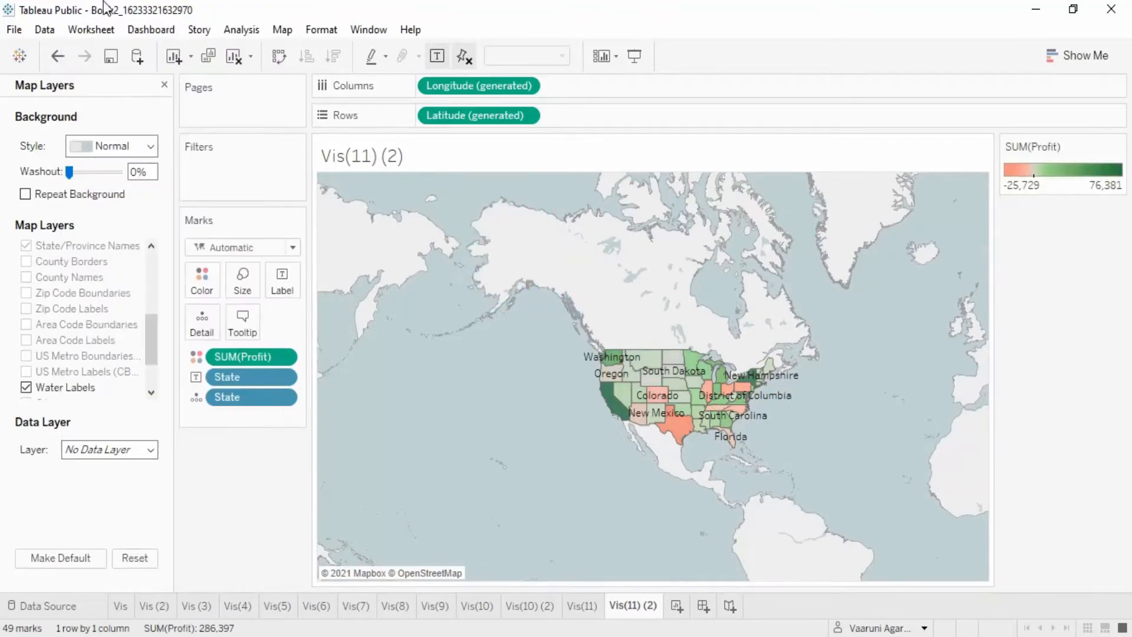
- Close the Map Layers pane and reset the map view to fit the states
{"action": "left_click", "coordinate": [165, 84]}
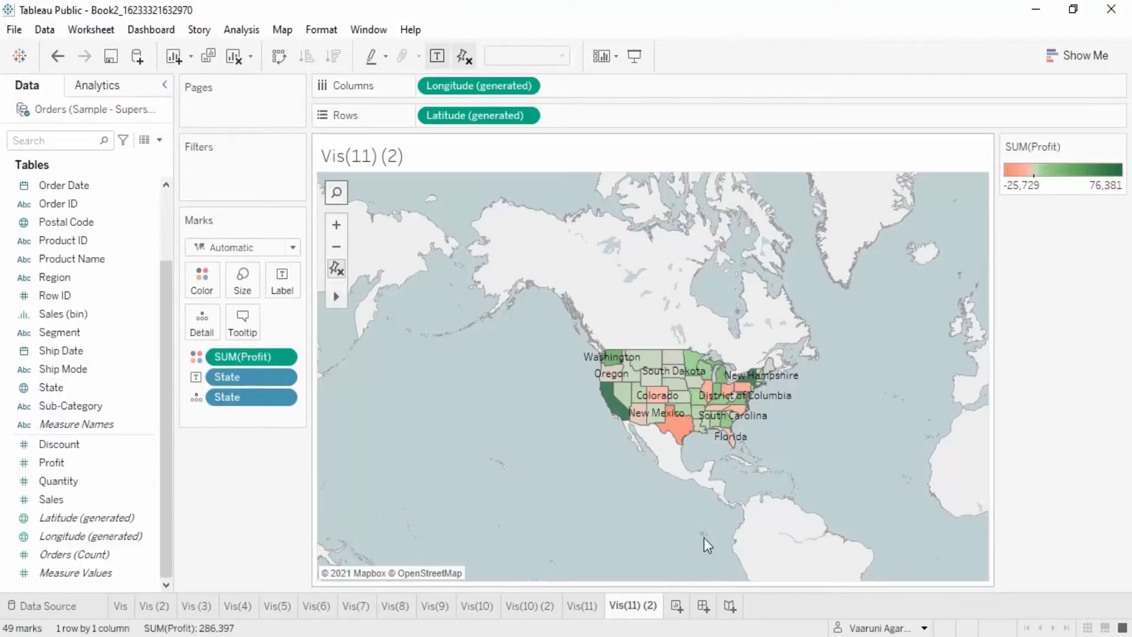
{"action": "left_click", "coordinate": [338, 270]}
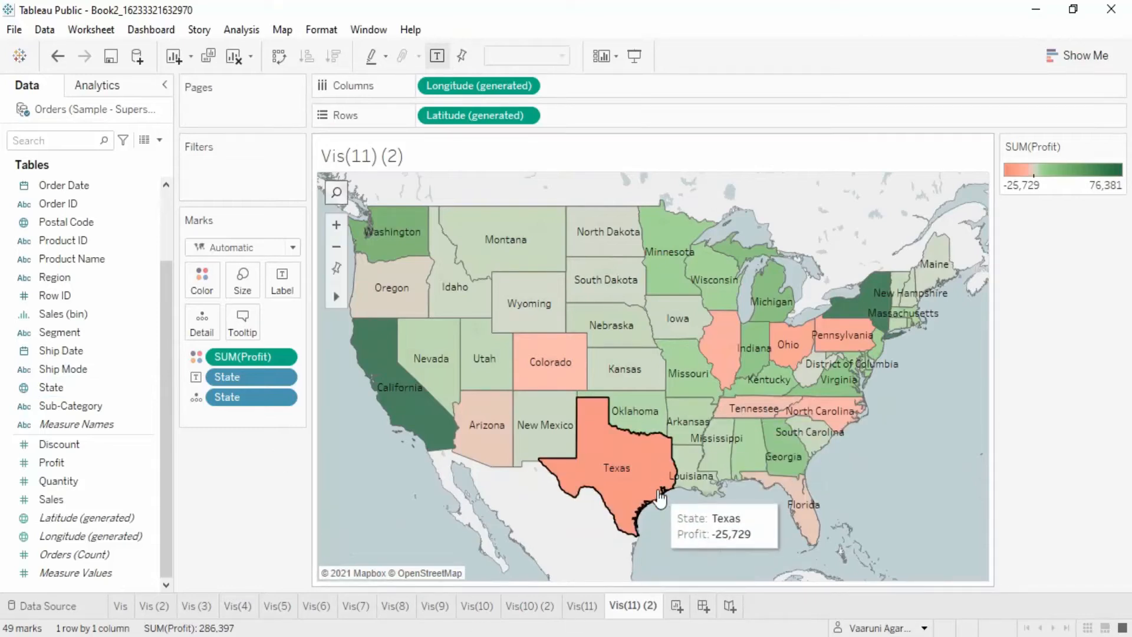
- Switch to the Vis(11) sheet and remove Segment from the Marks card
{"action": "left_click", "coordinate": [584, 604]}
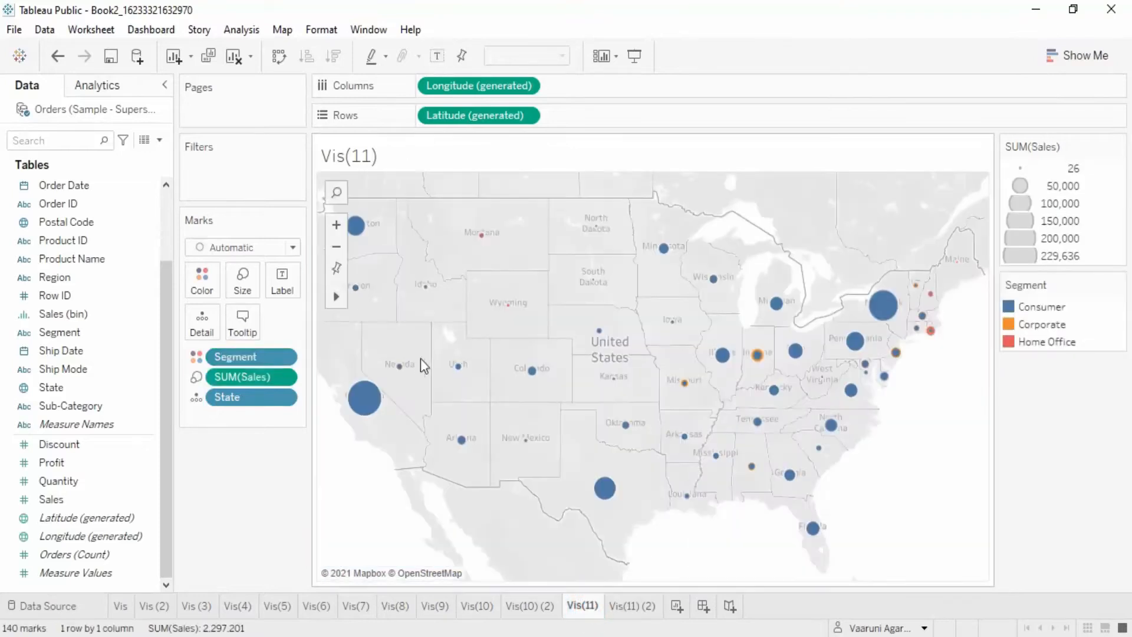
{"action": "left_click", "coordinate": [283, 30]}
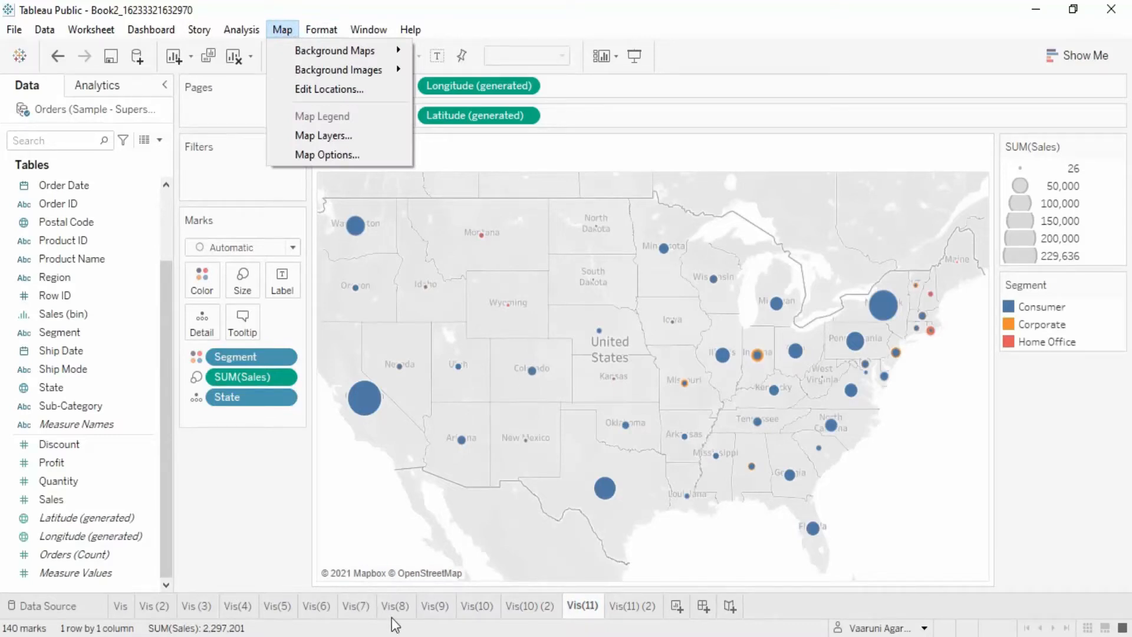
{"action": "left_click", "coordinate": [323, 508]}
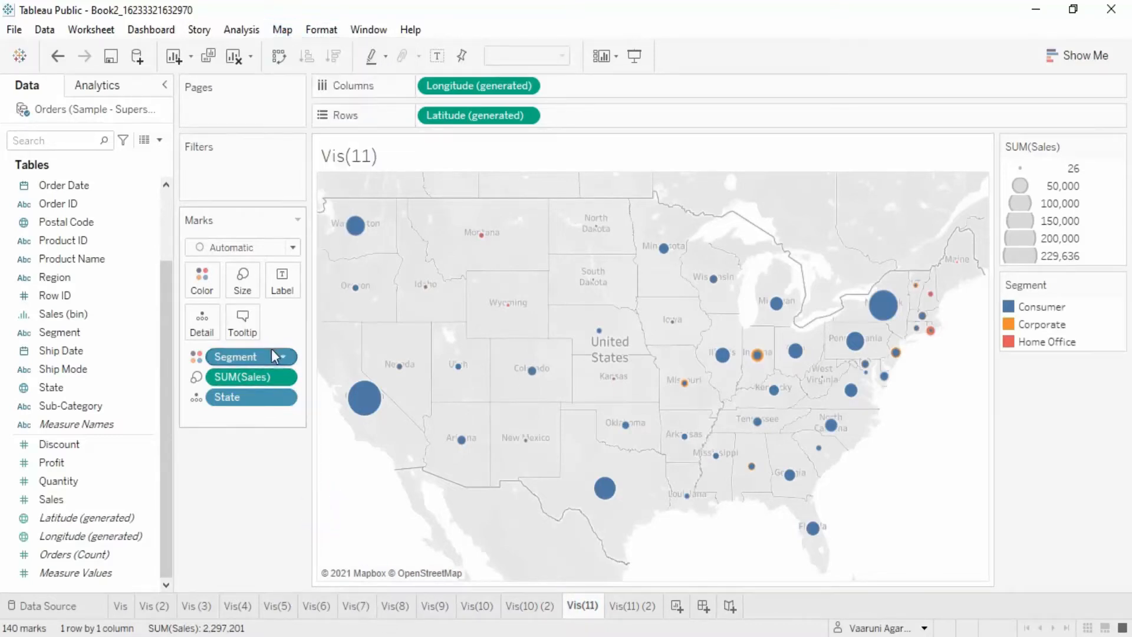
{"action": "left_click_drag", "start_coordinate": [274, 353], "coordinate": [268, 441]}
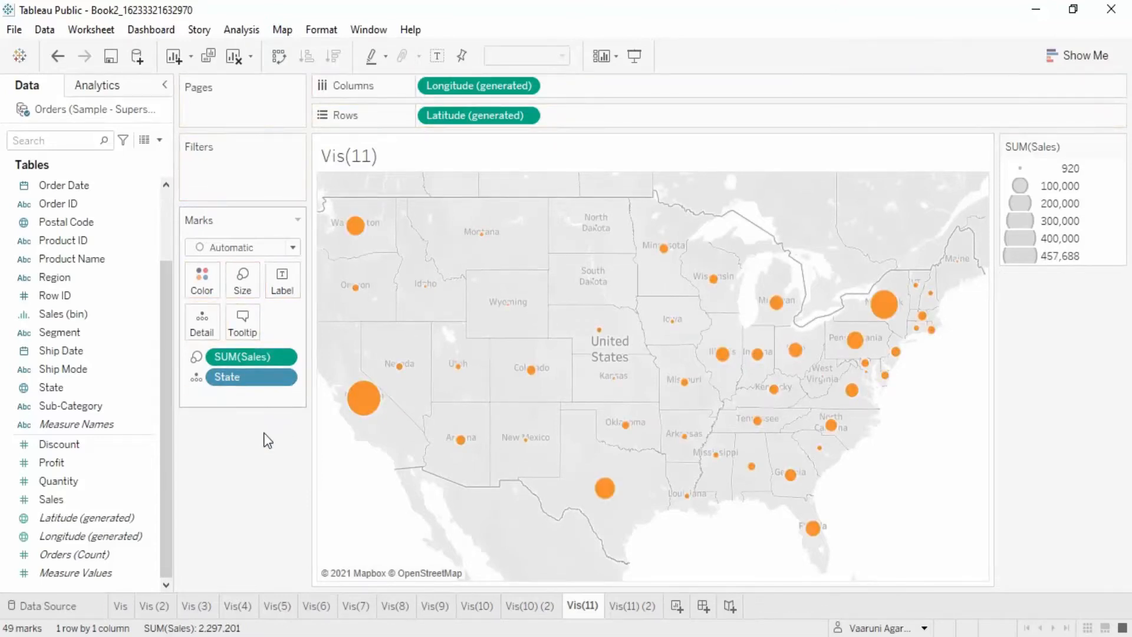
- Change the mark type in turn to Bar, Line and Area
{"action": "mouse_move", "coordinate": [354, 243]}
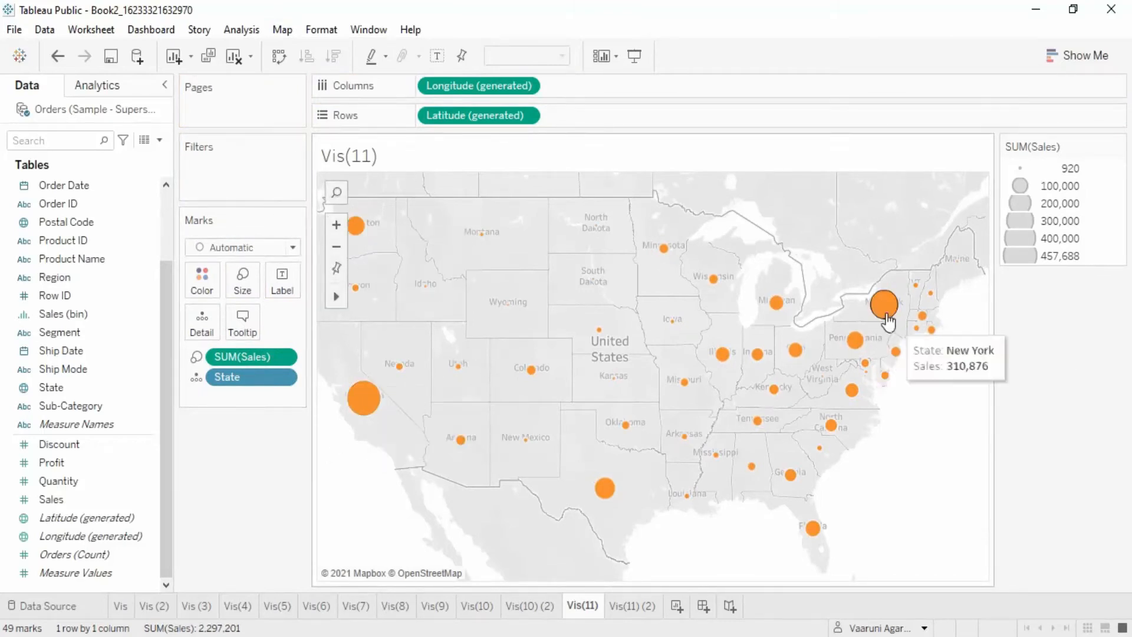
{"action": "left_click", "coordinate": [293, 248]}
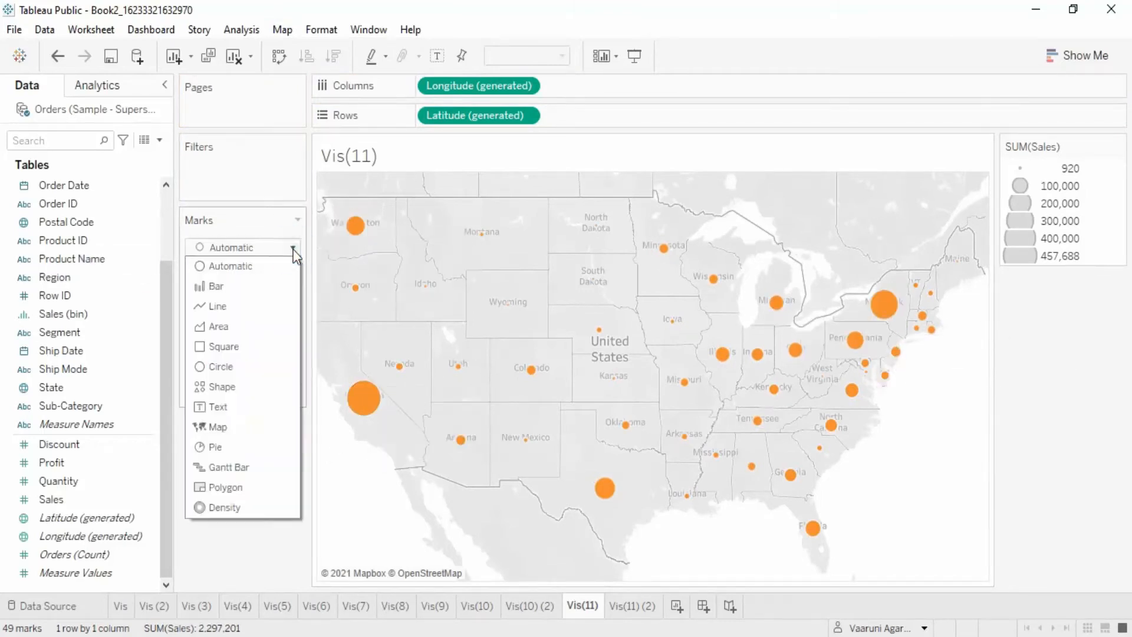
{"action": "left_click", "coordinate": [235, 287]}
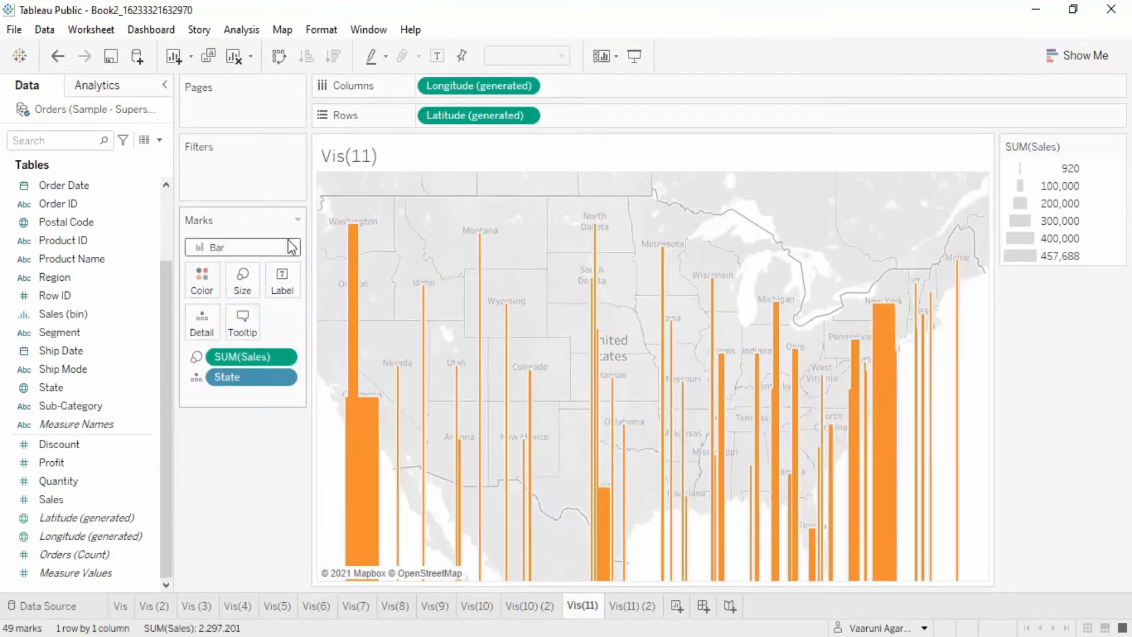
{"action": "left_click", "coordinate": [293, 247]}
{"action": "left_click", "coordinate": [233, 309]}
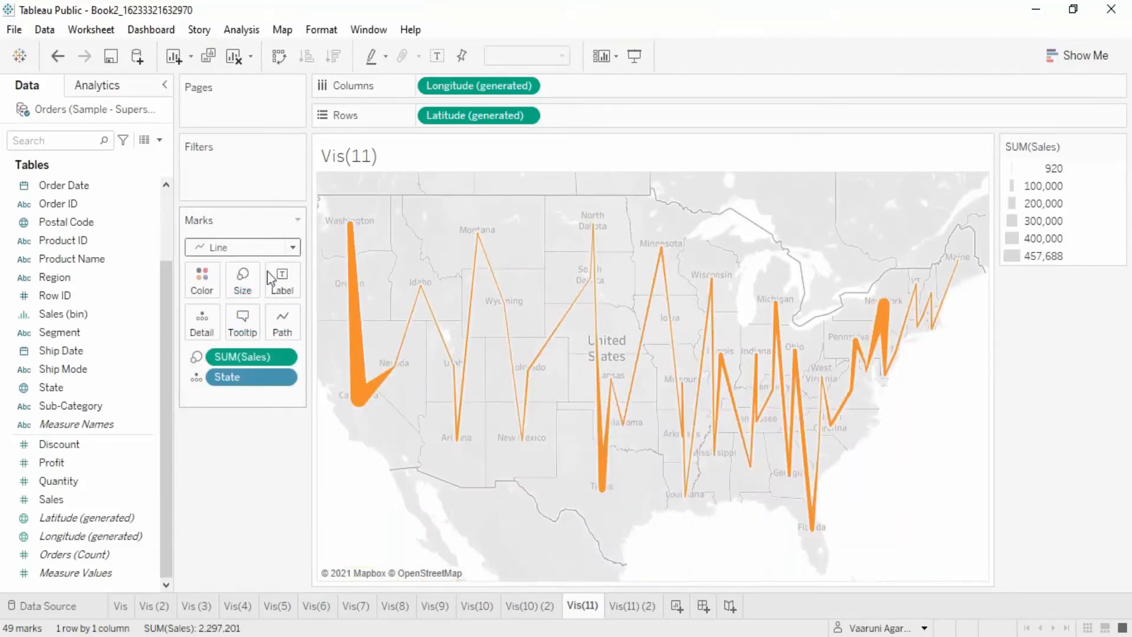
{"action": "left_click", "coordinate": [293, 247]}
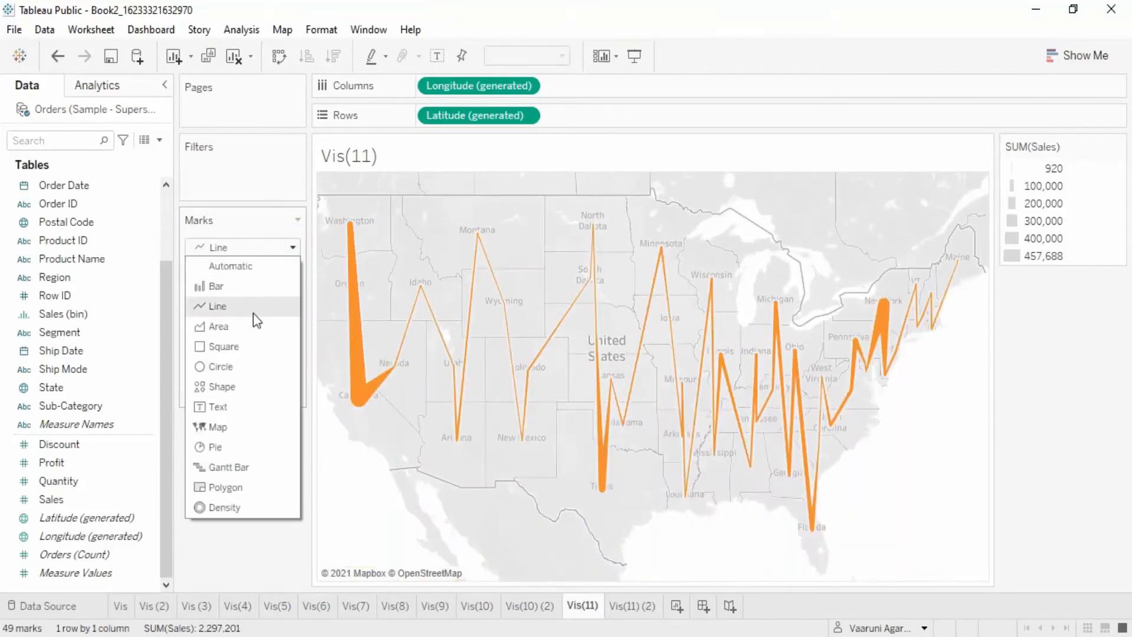
{"action": "left_click", "coordinate": [252, 327]}
- Change the mark type in turn to Square, Map and Text
{"action": "left_click", "coordinate": [294, 248]}
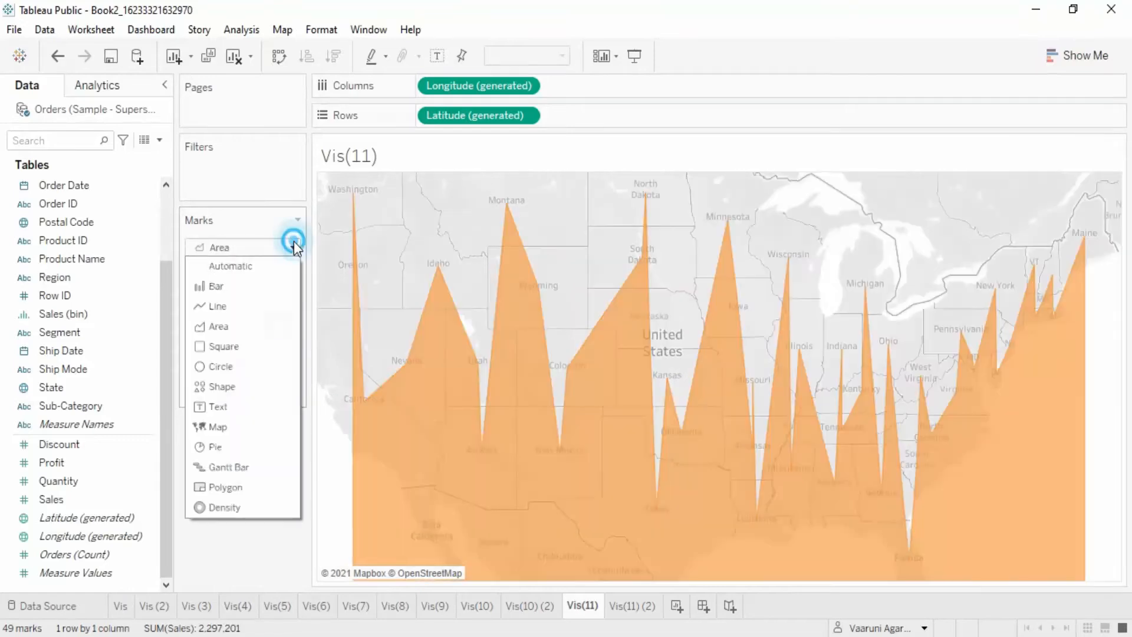
{"action": "left_click", "coordinate": [246, 346]}
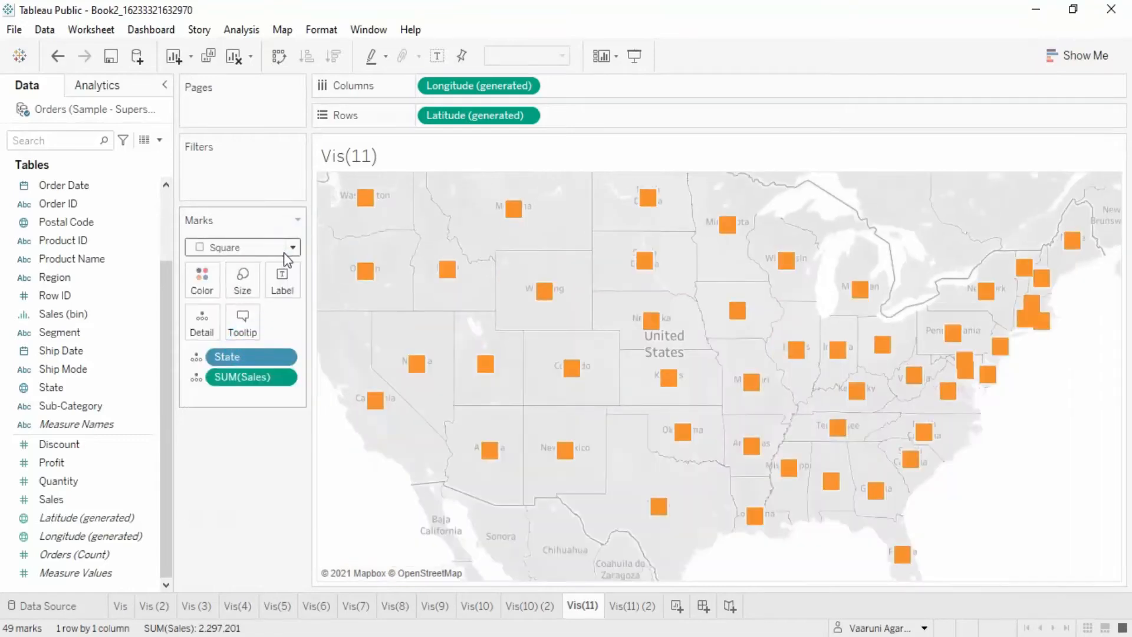
{"action": "left_click", "coordinate": [293, 248]}
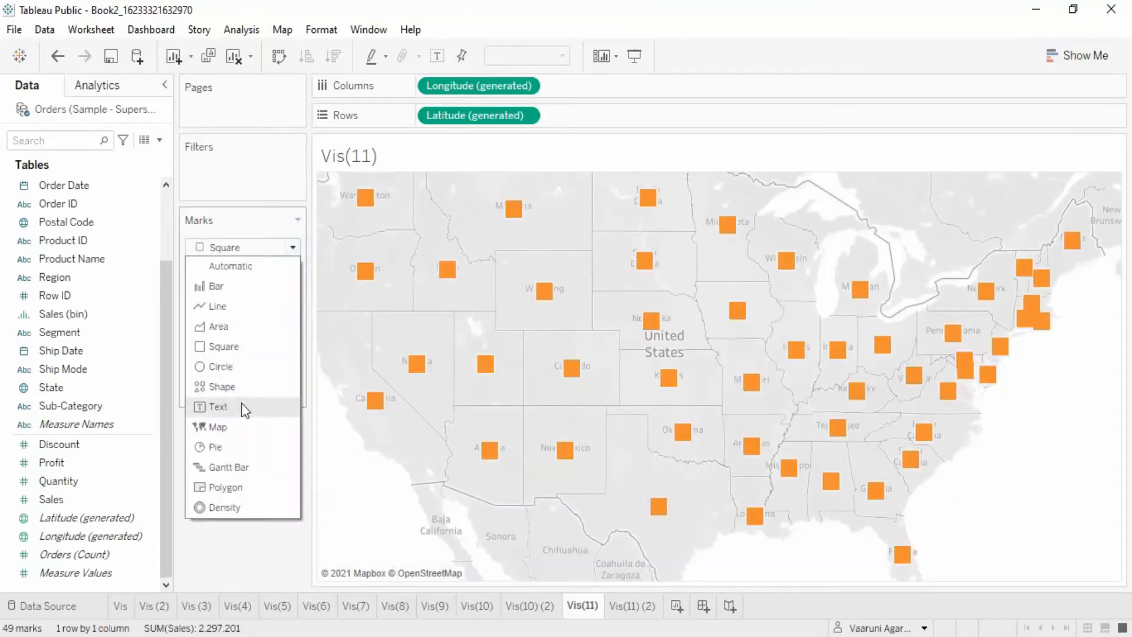
{"action": "left_click", "coordinate": [242, 426]}
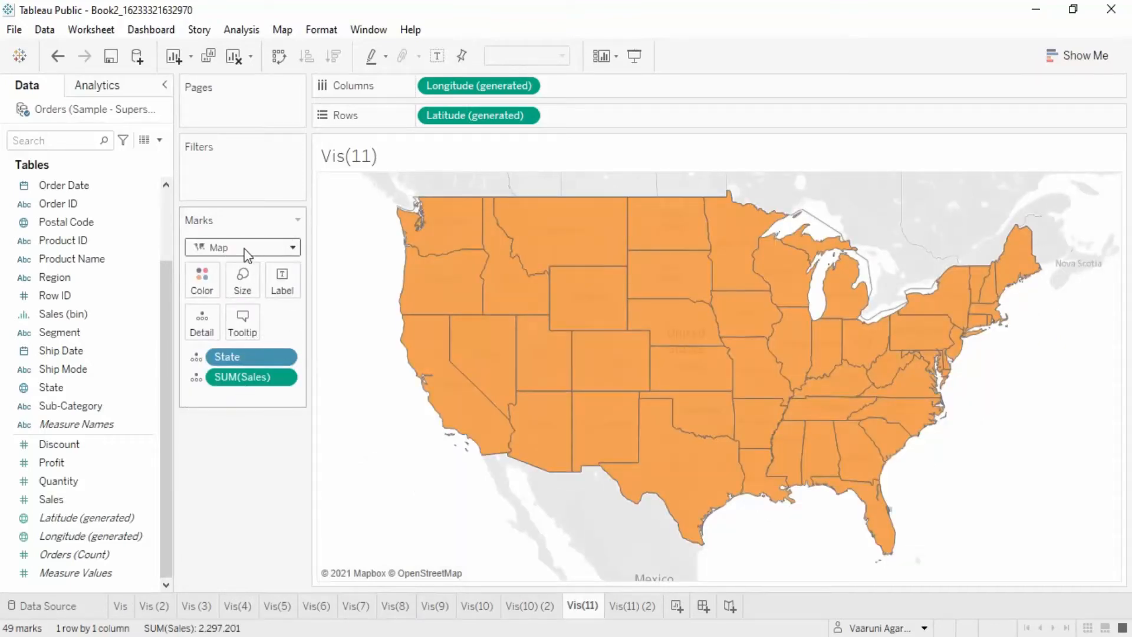
{"action": "left_click", "coordinate": [292, 247]}
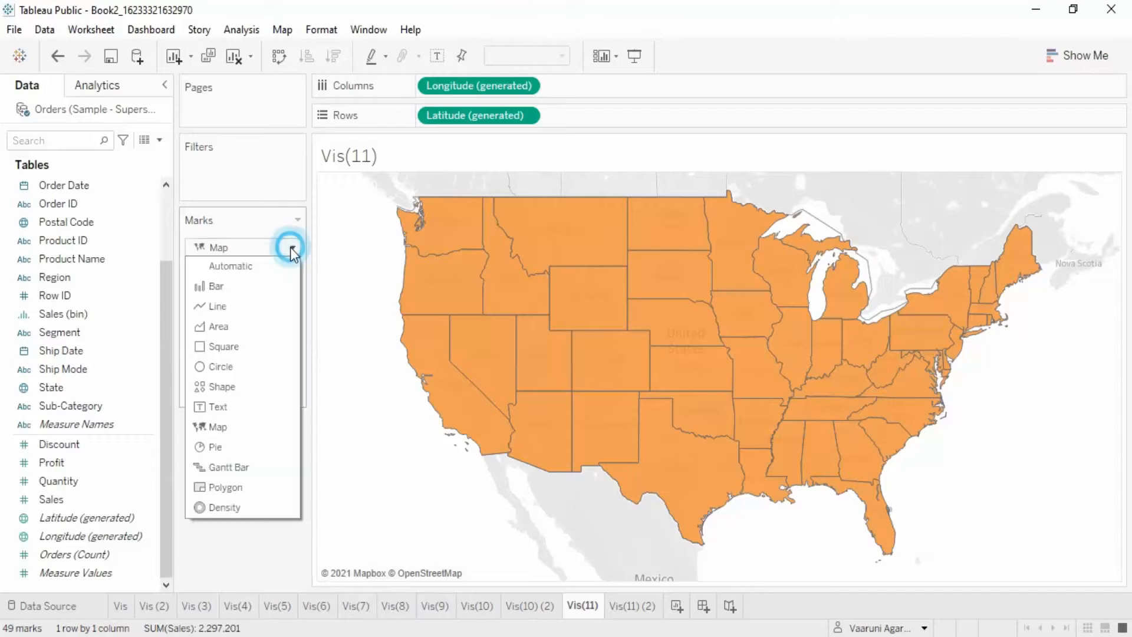
{"action": "left_click", "coordinate": [255, 408]}
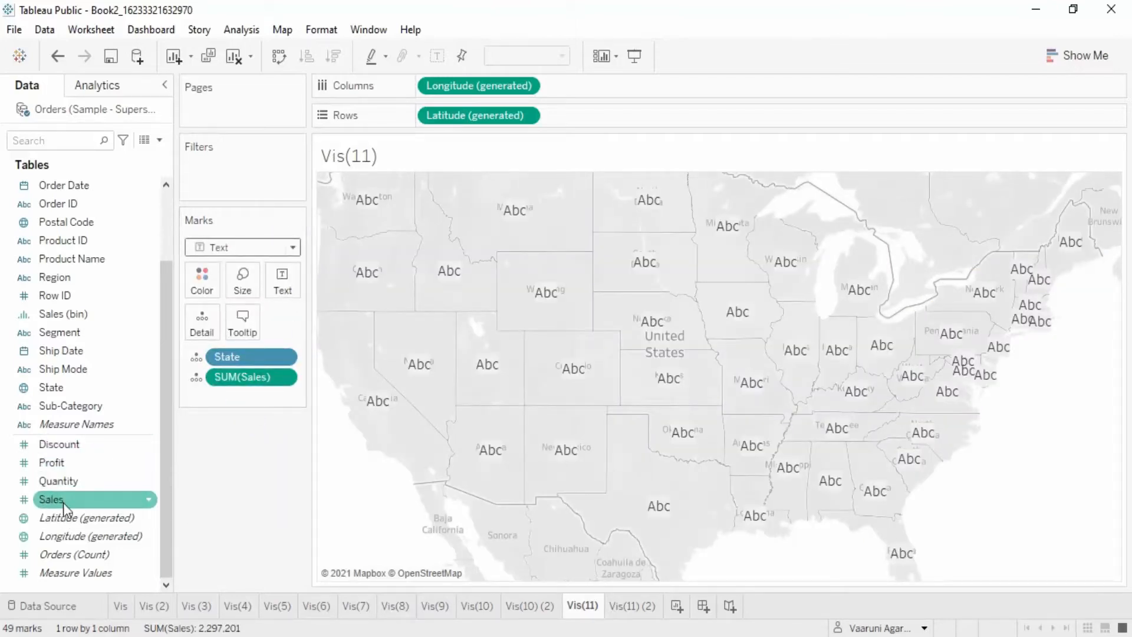
- Add Sales as the text of the marks and change the mark type to Pie
{"action": "left_click_drag", "start_coordinate": [62, 501], "coordinate": [285, 286]}
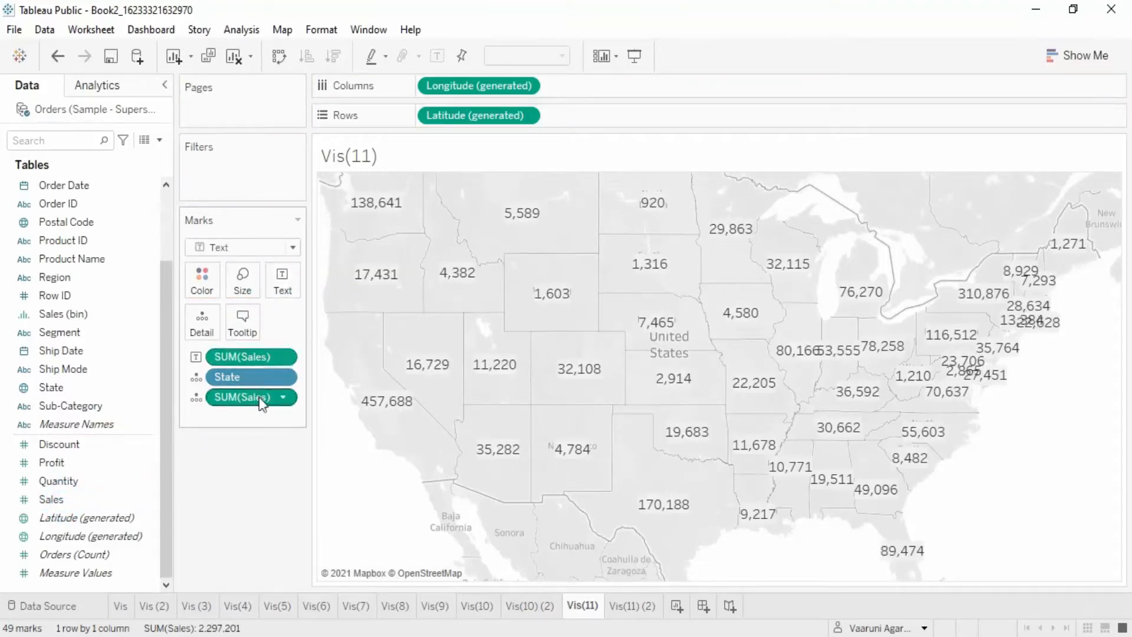
{"action": "left_click", "coordinate": [293, 246]}
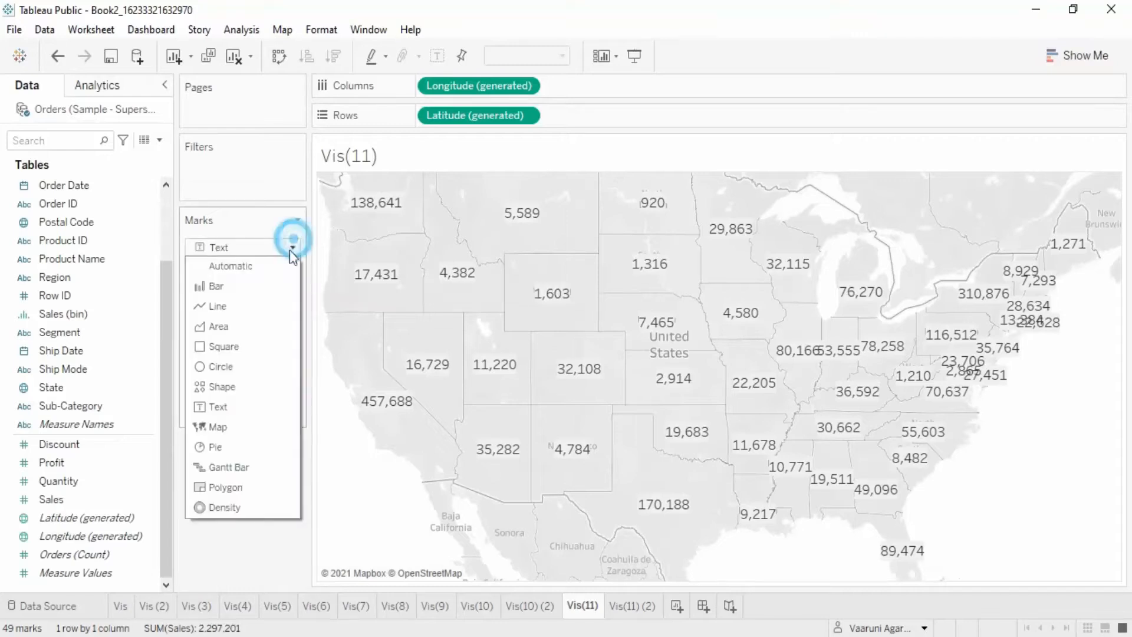
{"action": "left_click", "coordinate": [220, 455]}
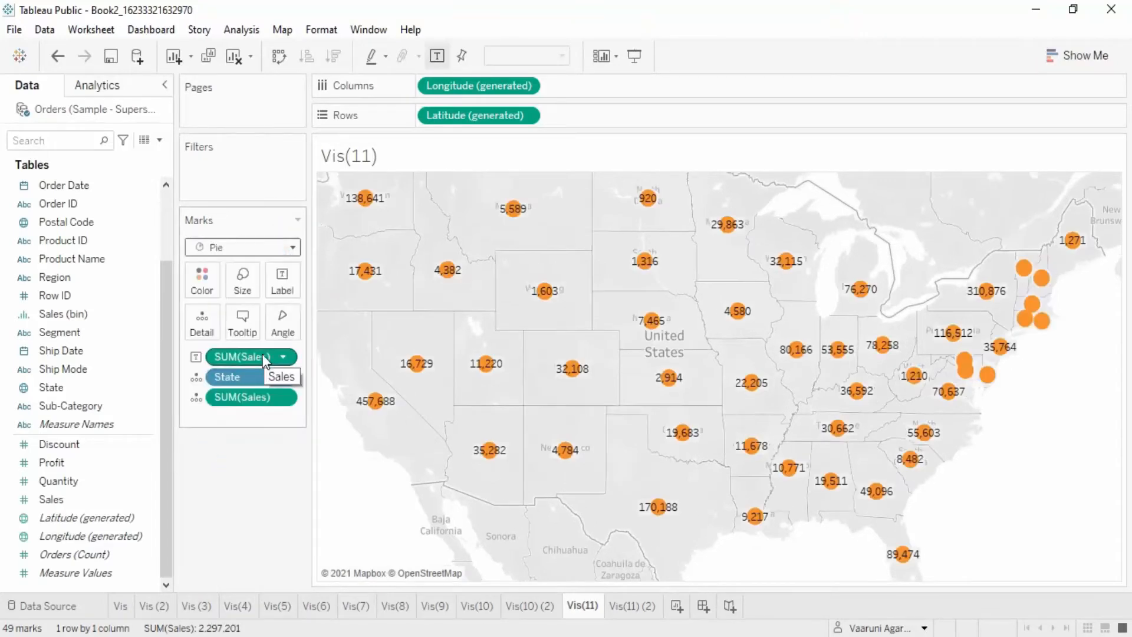
- Color the pie marks by Segment
{"action": "left_click", "coordinate": [71, 334]}
{"action": "left_click_drag", "start_coordinate": [100, 345], "coordinate": [210, 292]}
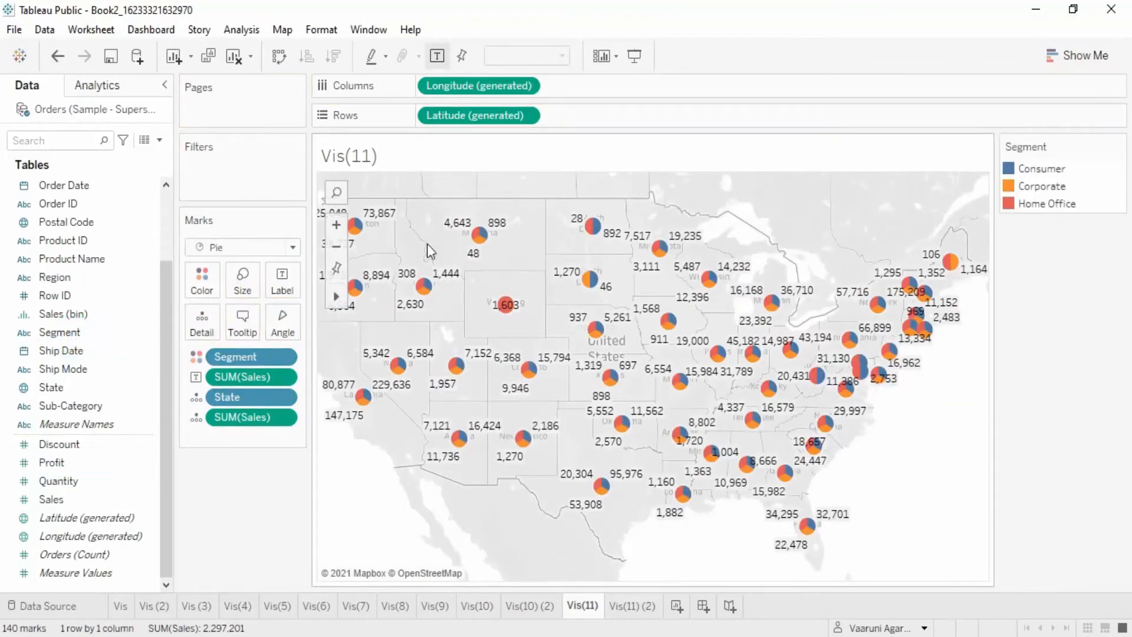
- Remove the Sales fields from the pie marks, then add Sales back as the label of the marks
{"action": "mouse_move", "coordinate": [424, 302]}
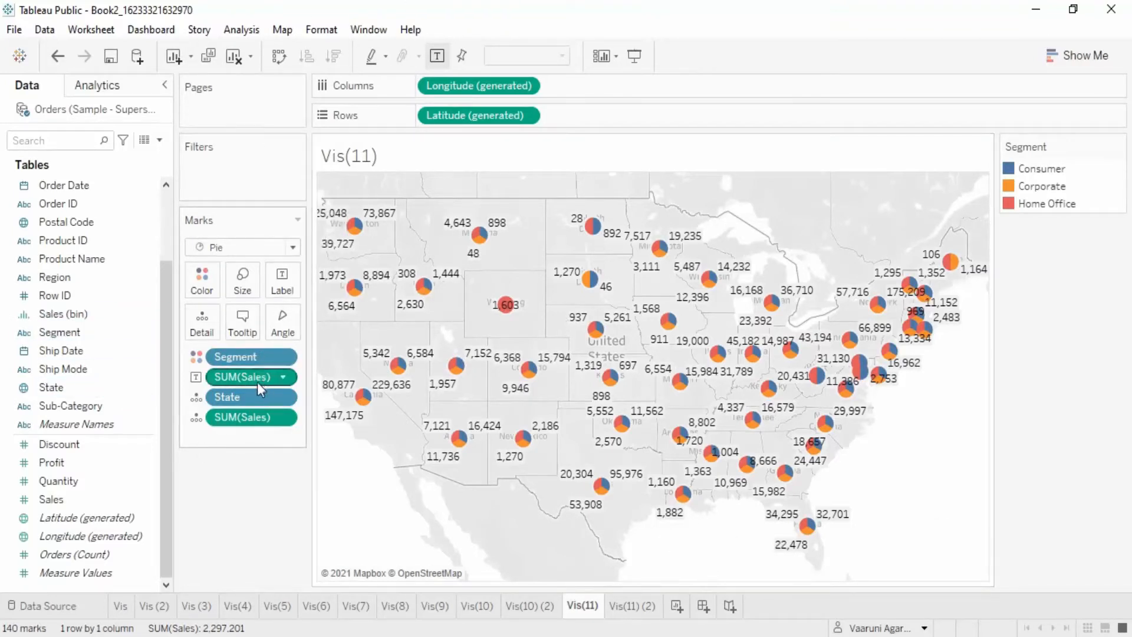
{"action": "left_click_drag", "start_coordinate": [223, 375], "coordinate": [236, 461]}
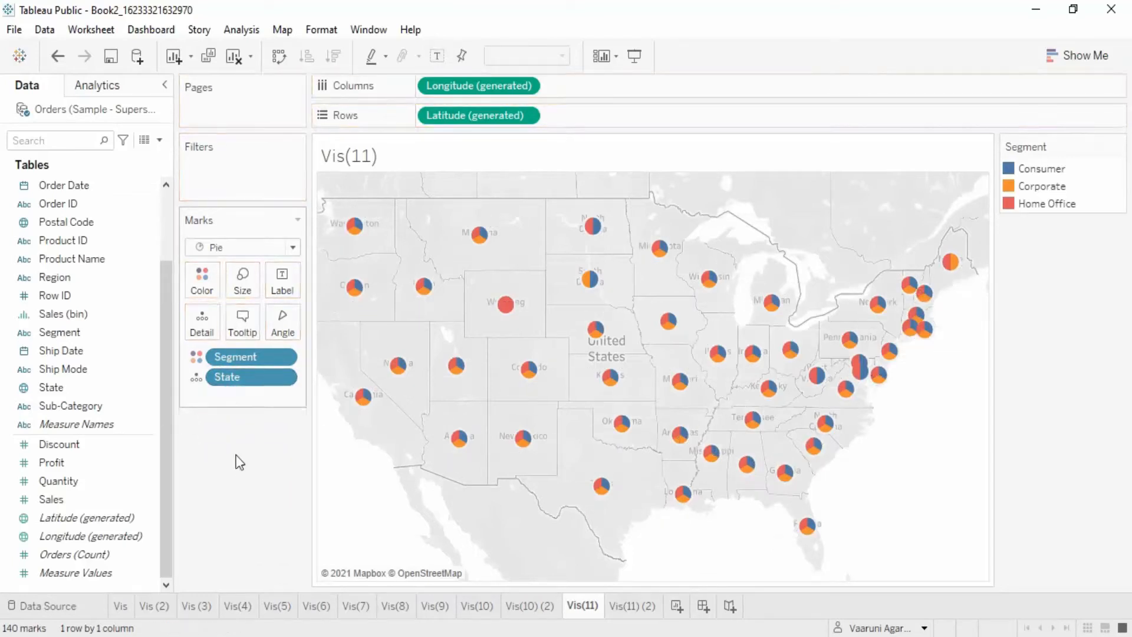
{"action": "left_click_drag", "start_coordinate": [242, 379], "coordinate": [230, 459]}
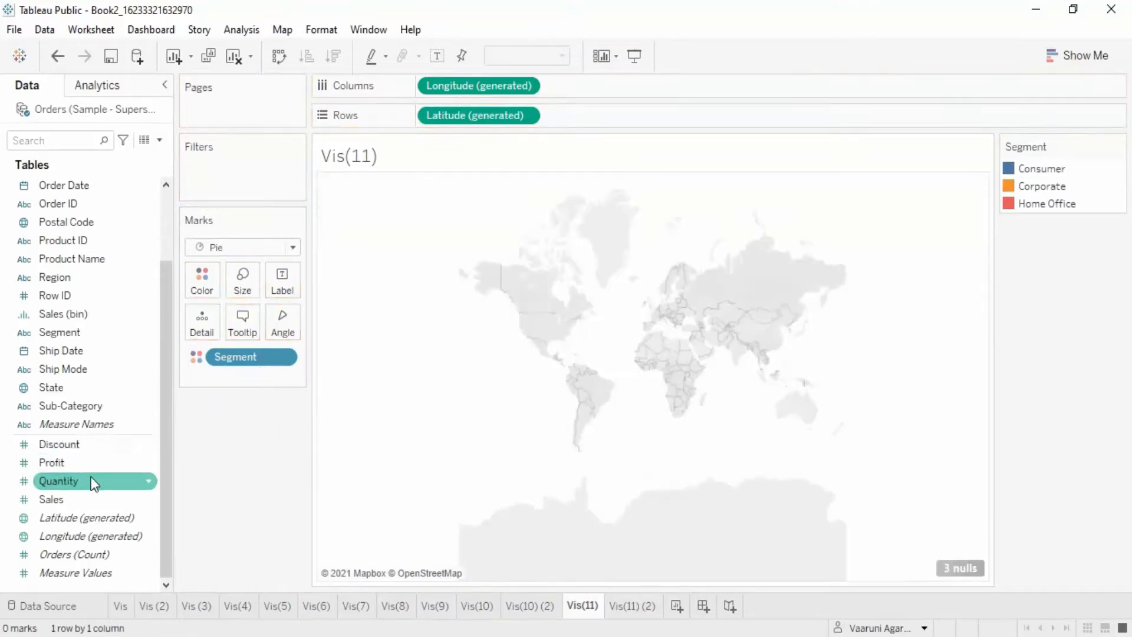
{"action": "key", "text": "ctrl+z"}
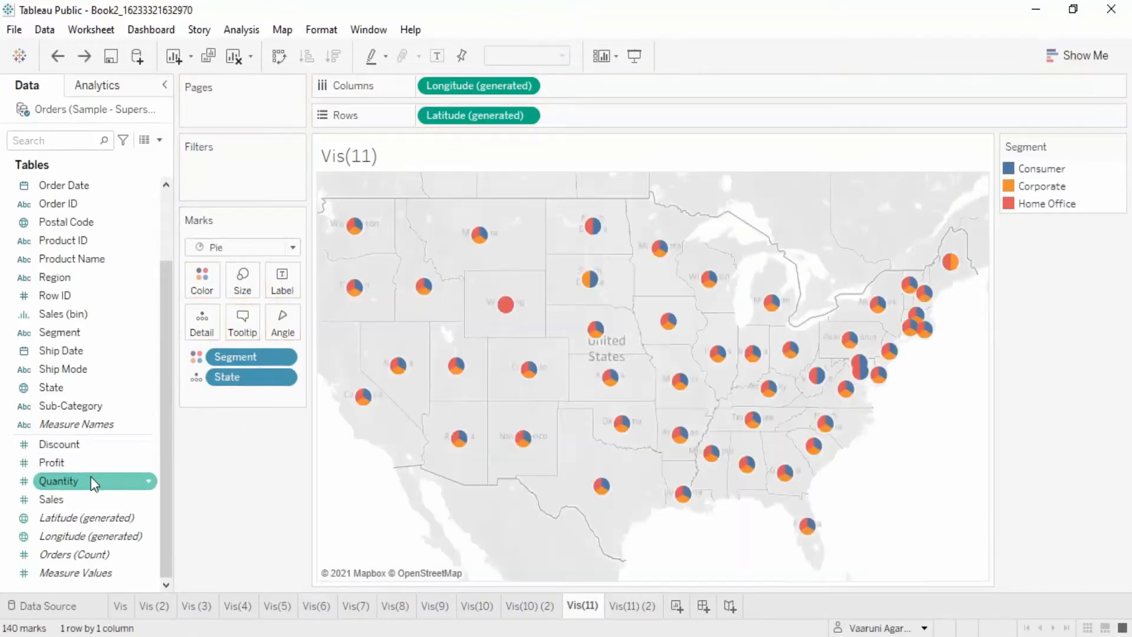
{"action": "left_click_drag", "start_coordinate": [84, 496], "coordinate": [284, 274]}
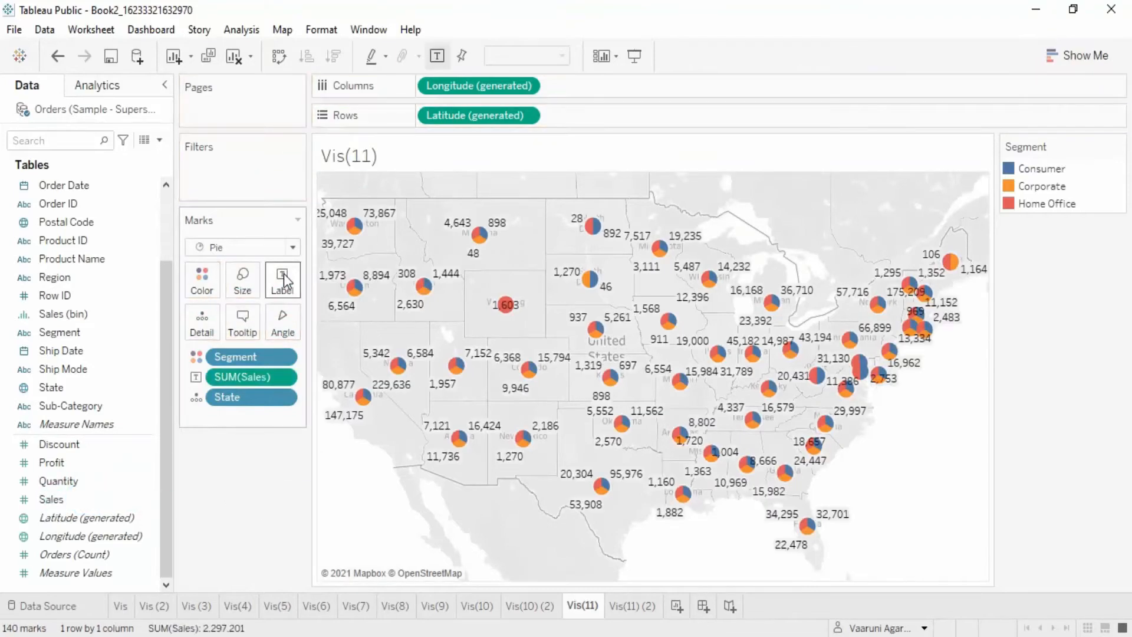
- Zoom into the north-western states and inspect the pie marks and their sales labels before resetting the map view
{"action": "left_click", "coordinate": [336, 225]}
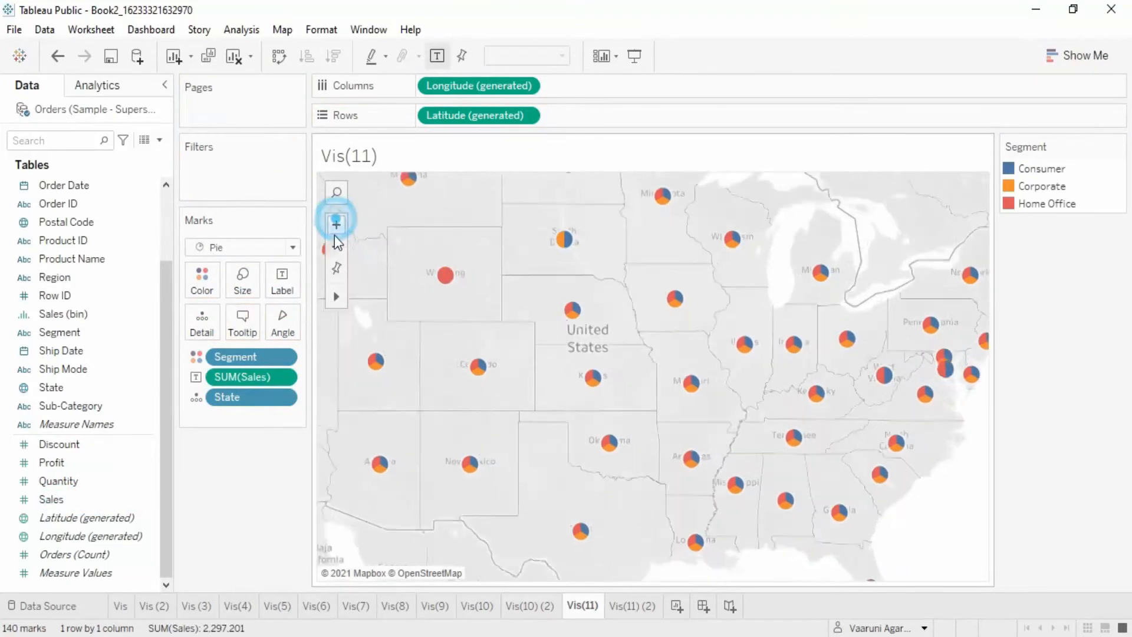
{"action": "left_click_drag", "start_coordinate": [553, 246], "coordinate": [1021, 447]}
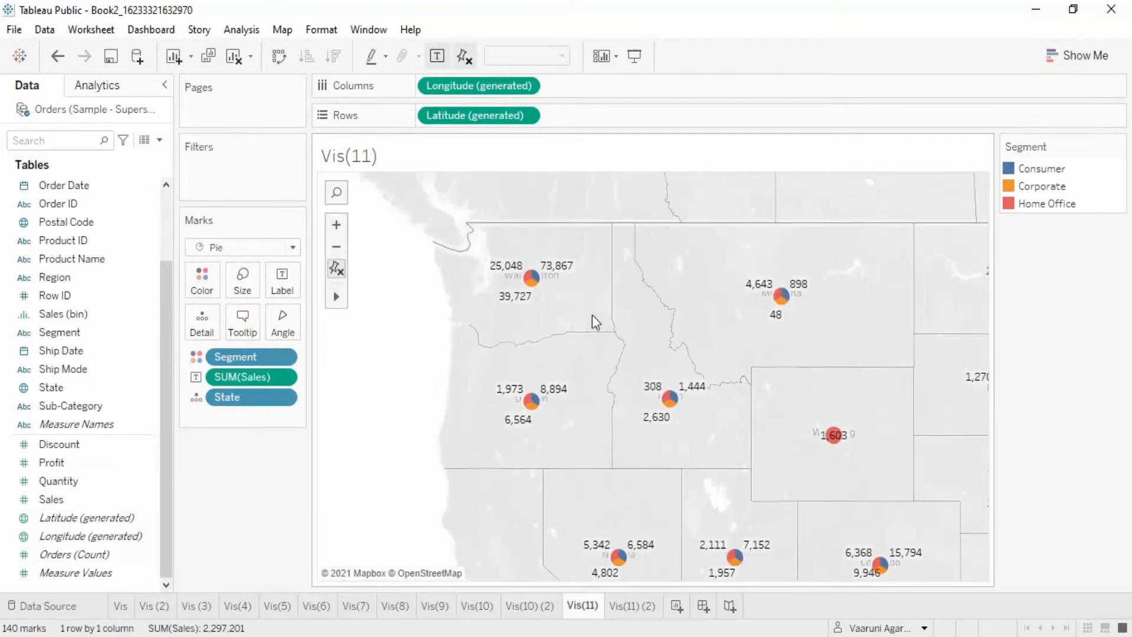
{"action": "mouse_move", "coordinate": [533, 291]}
{"action": "left_click_drag", "start_coordinate": [853, 358], "coordinate": [706, 251]}
{"action": "mouse_move", "coordinate": [658, 336]}
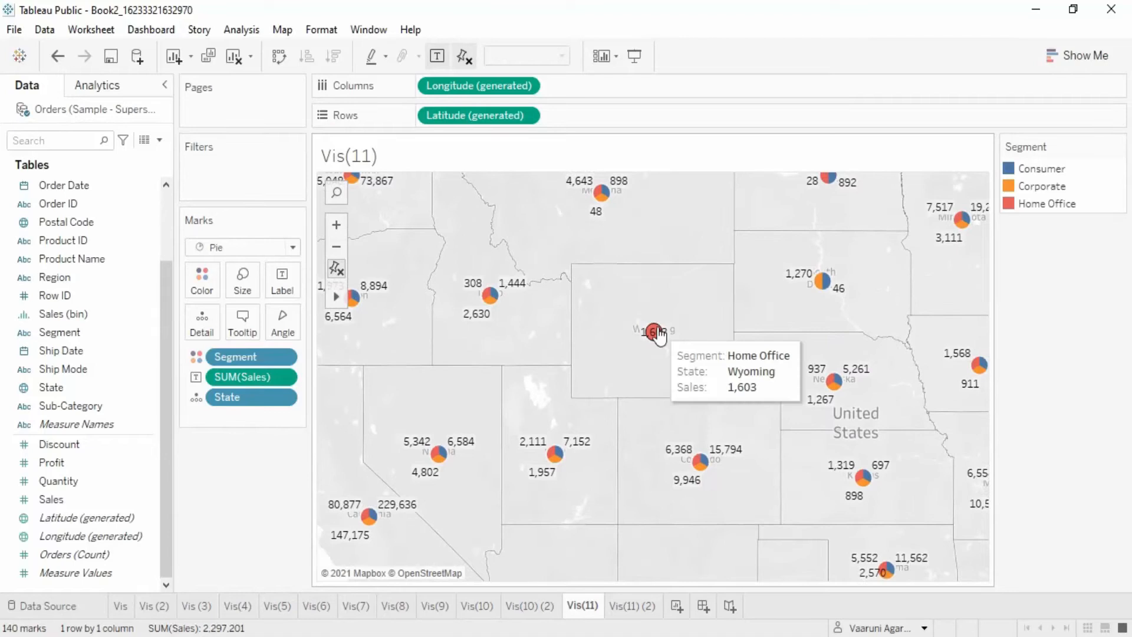
{"action": "left_click_drag", "start_coordinate": [659, 335], "coordinate": [513, 464]}
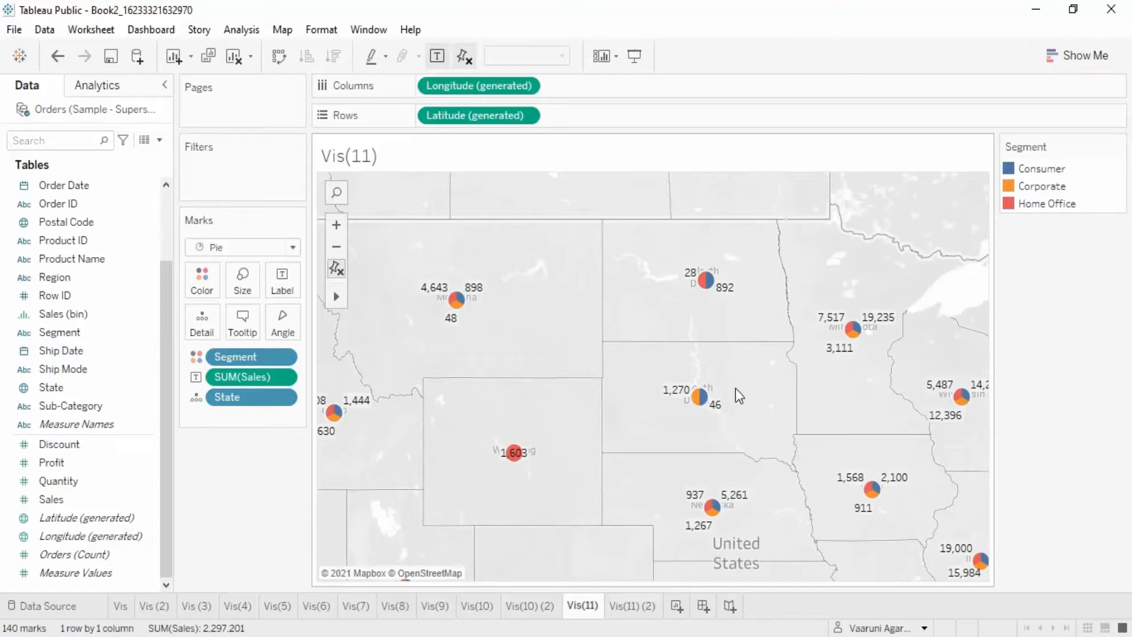
{"action": "scroll", "coordinate": [706, 374], "scroll_direction": "down", "scroll_amount": 3}
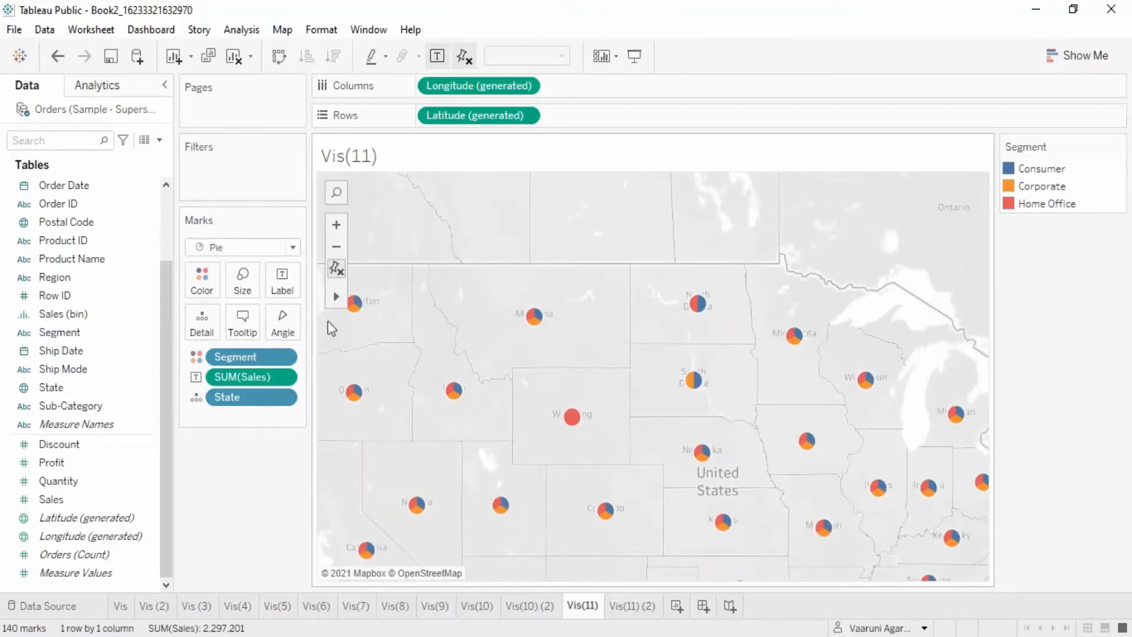
{"action": "left_click", "coordinate": [336, 270]}
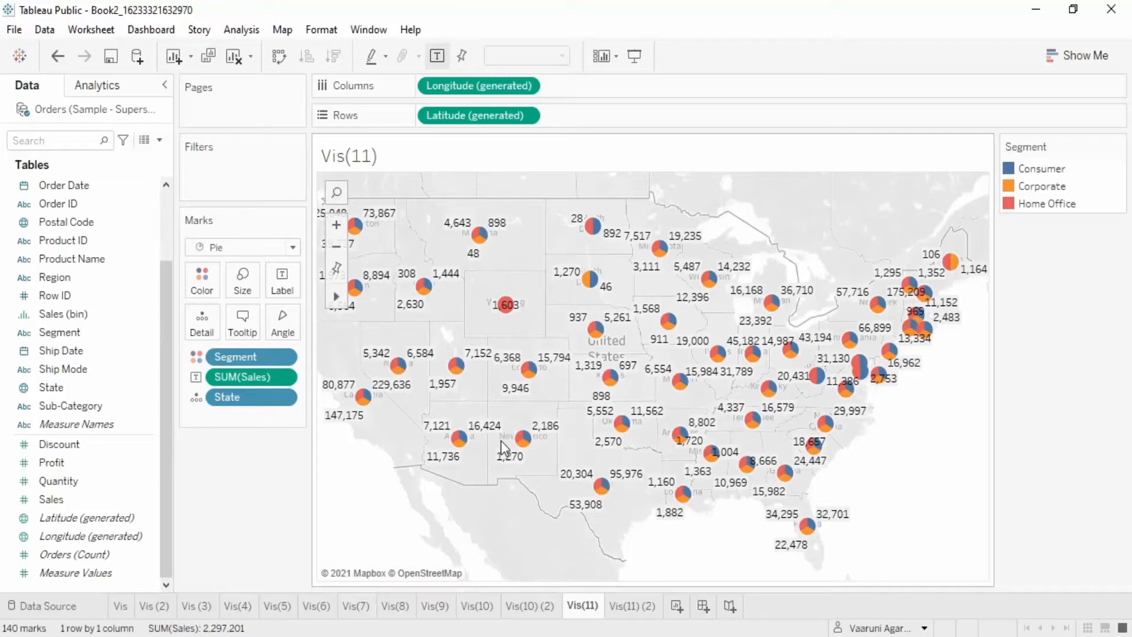
- Replace Segment with Sub-Category as the color of the pie marks
{"action": "left_click_drag", "start_coordinate": [260, 356], "coordinate": [260, 469]}
{"action": "left_click_drag", "start_coordinate": [59, 406], "coordinate": [207, 281]}
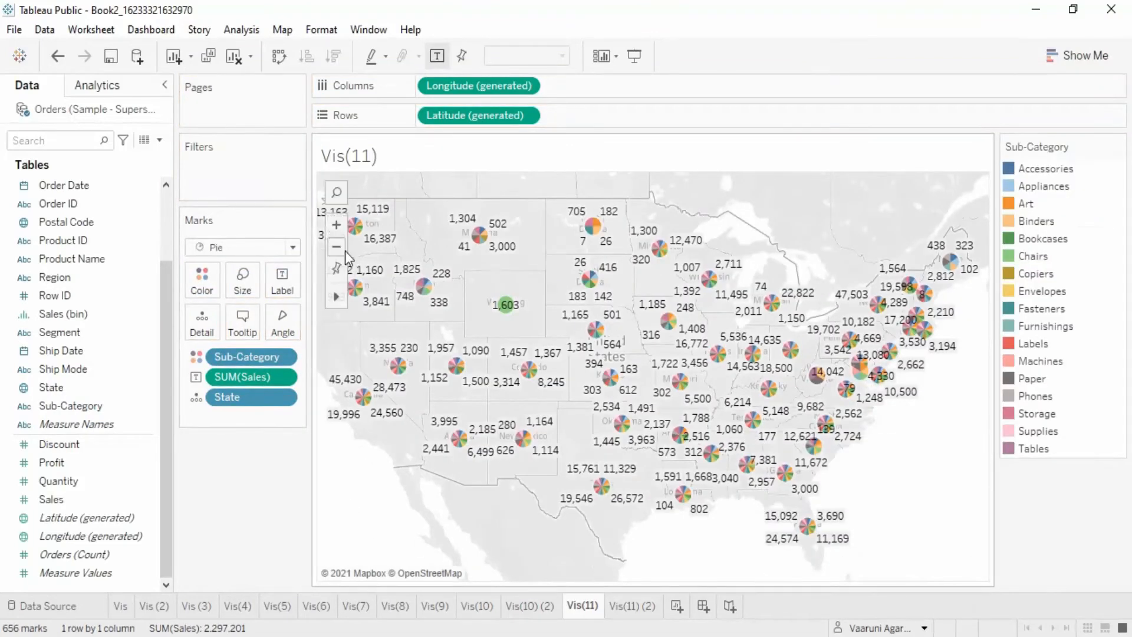
- Zoom into the central states and inspect the Sub-Category pie slices and their tooltips, then reset the map view
{"action": "left_click", "coordinate": [337, 225]}
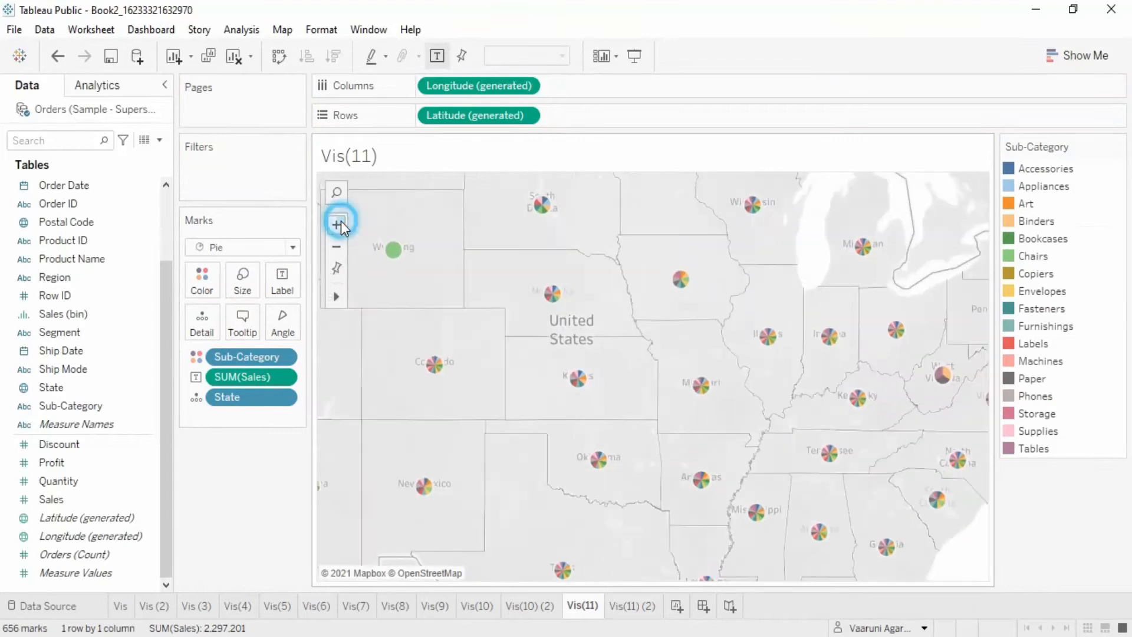
{"action": "left_click_drag", "start_coordinate": [513, 308], "coordinate": [653, 521]}
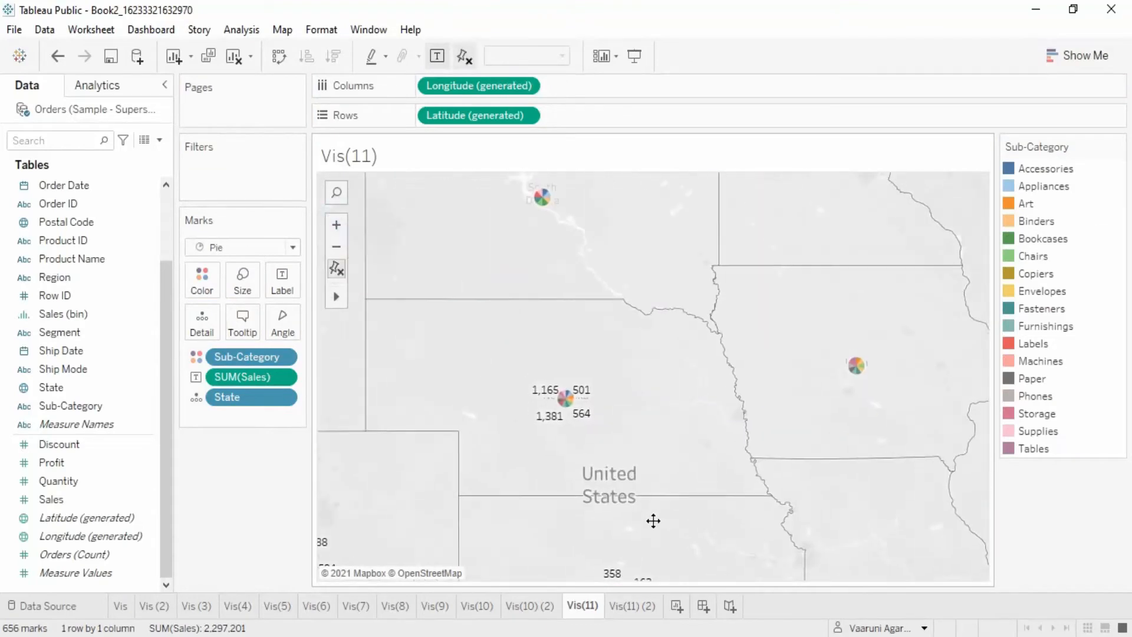
{"action": "left_click", "coordinate": [336, 227]}
{"action": "left_click", "coordinate": [335, 227]}
{"action": "left_click_drag", "start_coordinate": [464, 328], "coordinate": [734, 278]}
{"action": "mouse_move", "coordinate": [625, 409]}
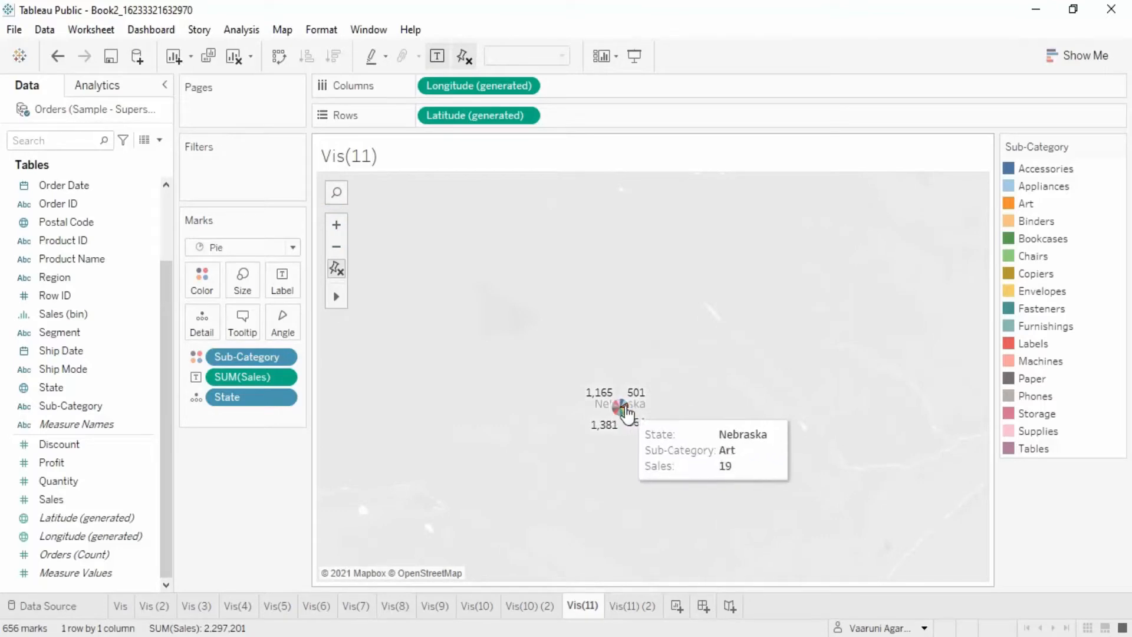
{"action": "scroll", "coordinate": [698, 407], "scroll_direction": "down", "scroll_amount": 5}
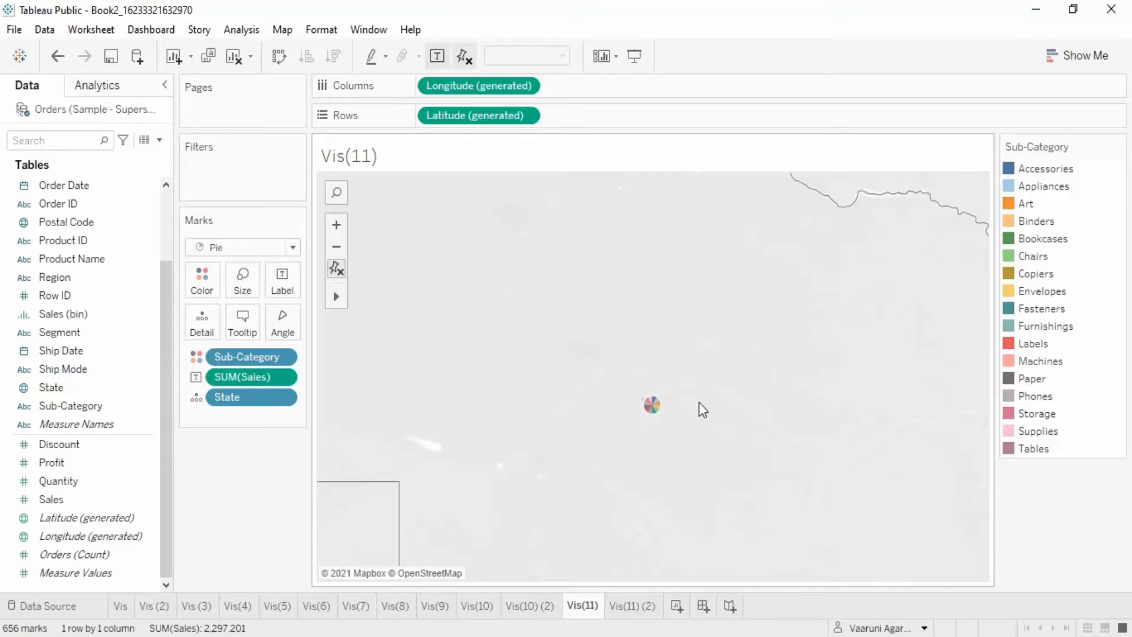
{"action": "scroll", "coordinate": [699, 402], "scroll_direction": "down", "scroll_amount": 4}
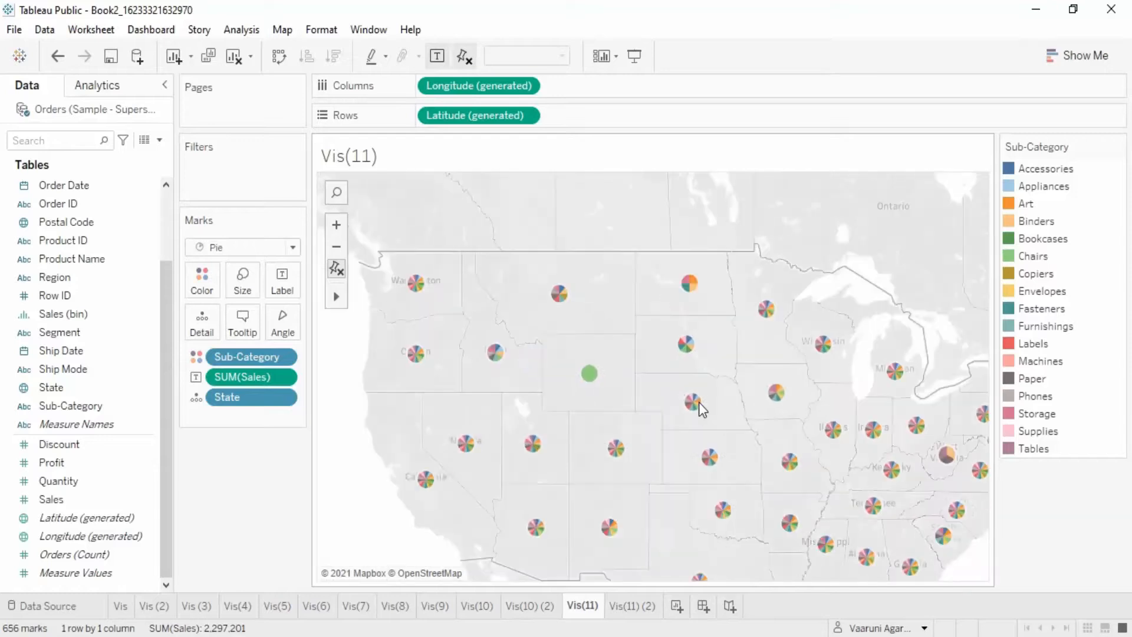
{"action": "scroll", "coordinate": [699, 402], "scroll_direction": "down", "scroll_amount": 1}
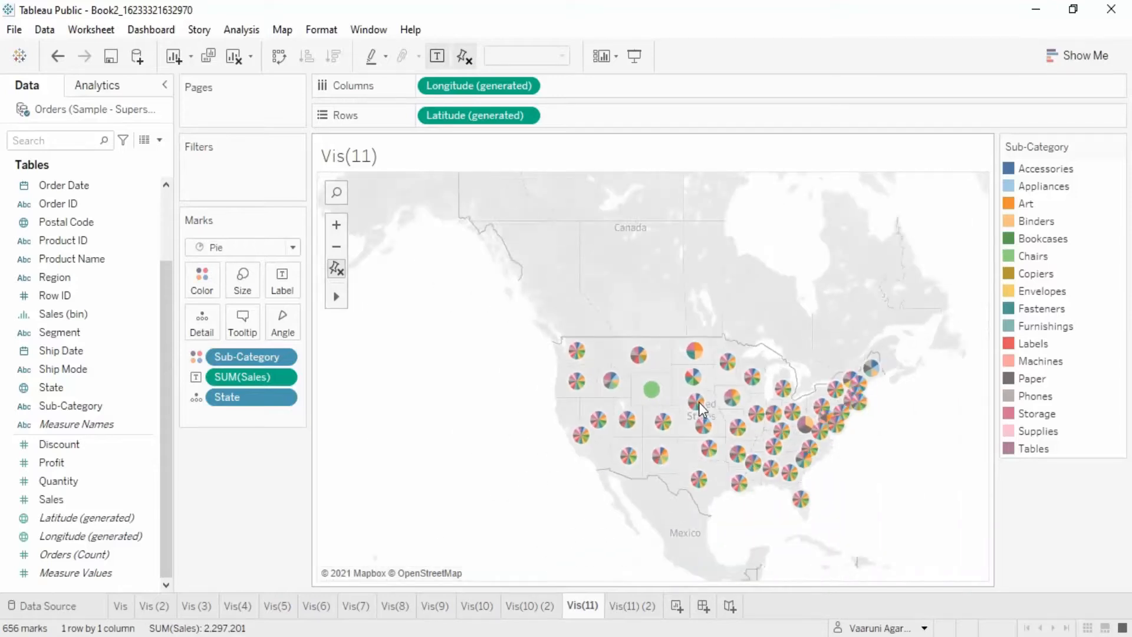
{"action": "scroll", "coordinate": [809, 310], "scroll_direction": "up", "scroll_amount": 2}
{"action": "left_click", "coordinate": [336, 268]}
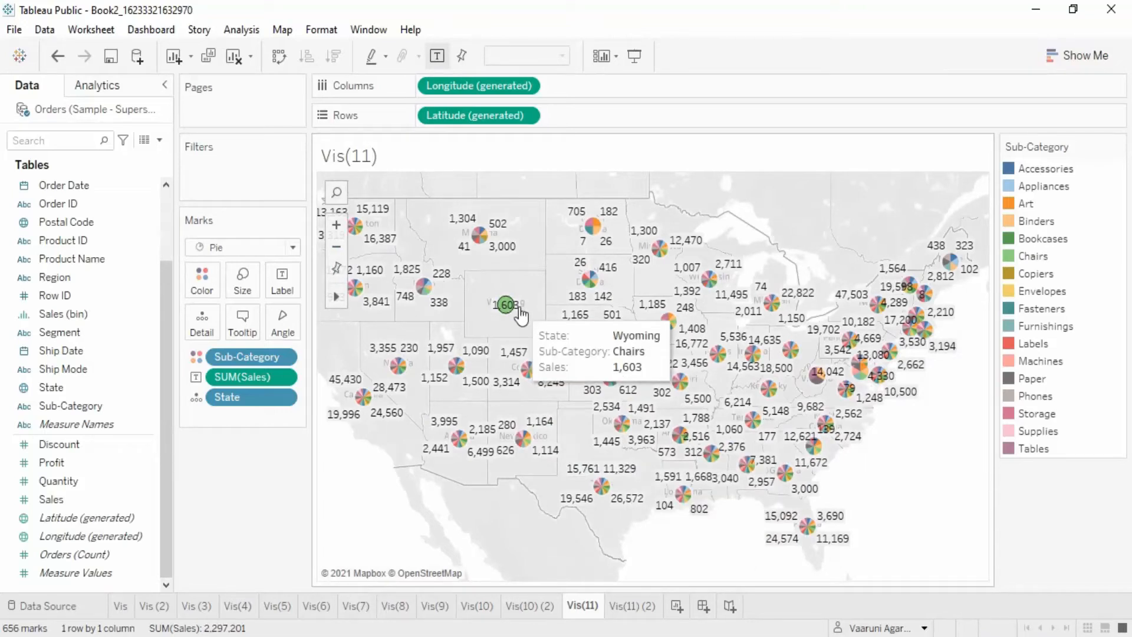
- Change the mark type to Shape and set the shape to a filled circle
{"action": "left_click", "coordinate": [238, 250]}
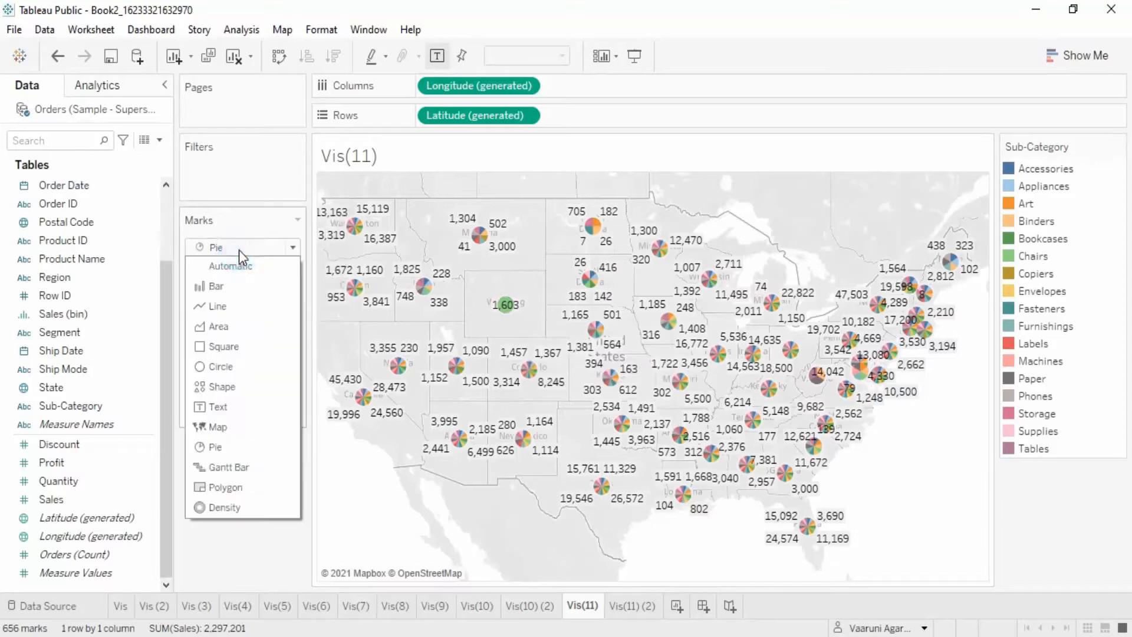
{"action": "left_click", "coordinate": [241, 388]}
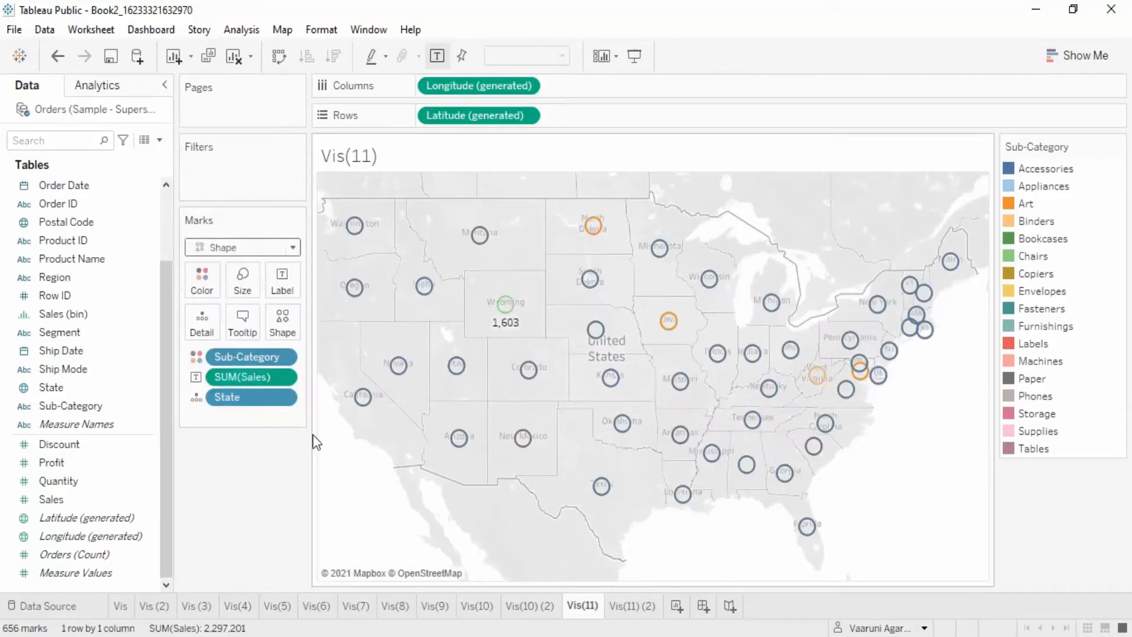
{"action": "left_click", "coordinate": [283, 322]}
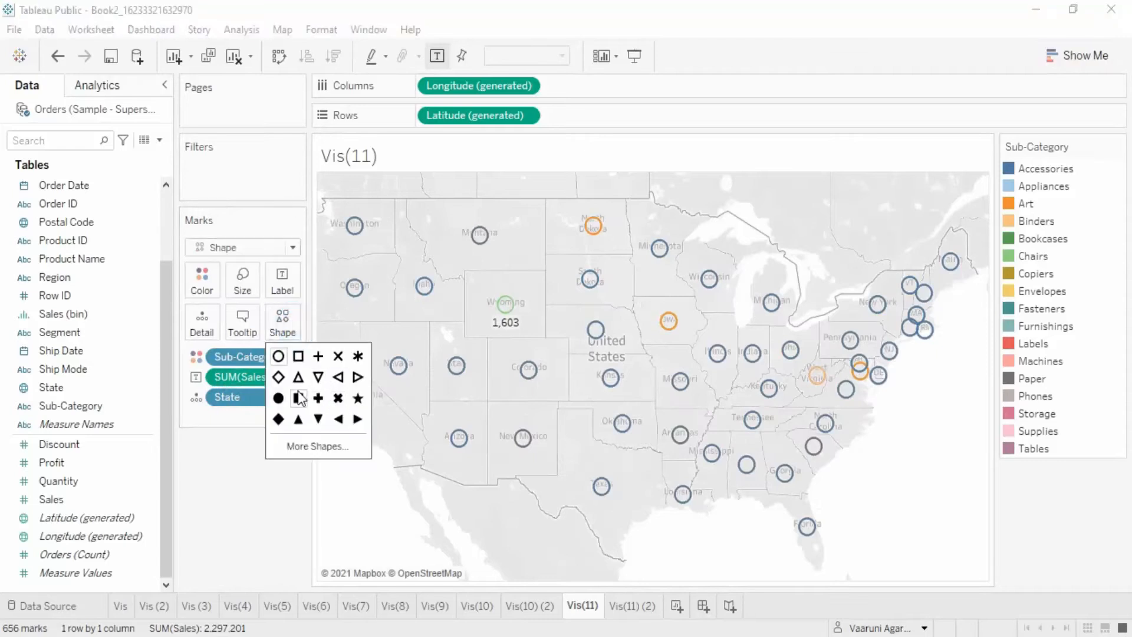
{"action": "left_click", "coordinate": [278, 398]}
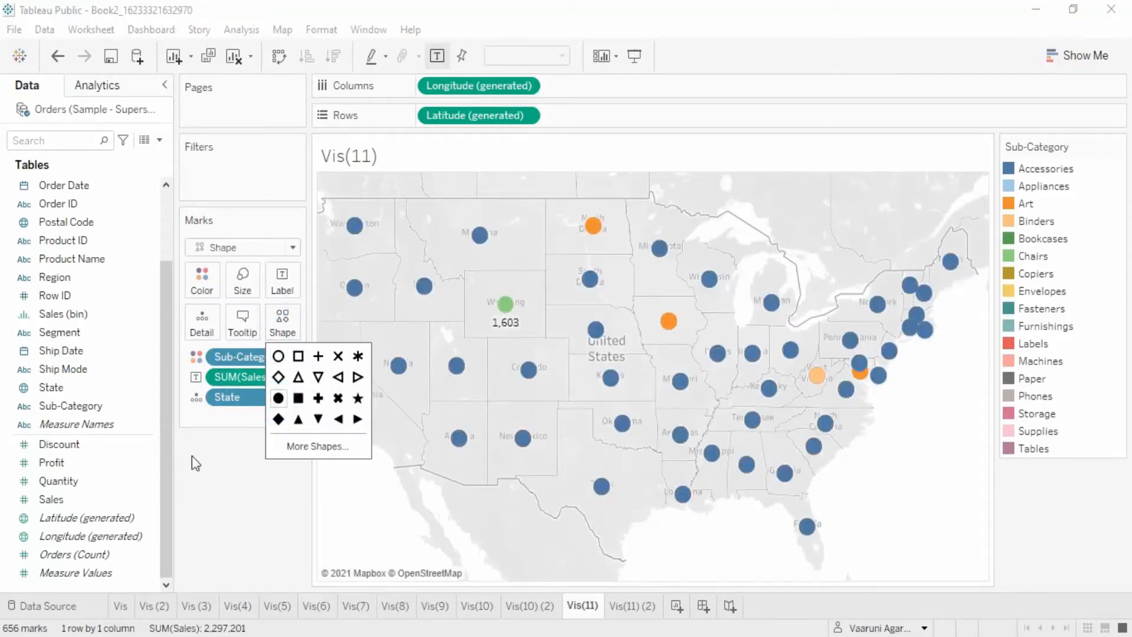
{"action": "left_click", "coordinate": [214, 469]}
- Remove Sub-Category from the marks and size the circle marks by Sales
{"action": "left_click_drag", "start_coordinate": [246, 355], "coordinate": [240, 487]}
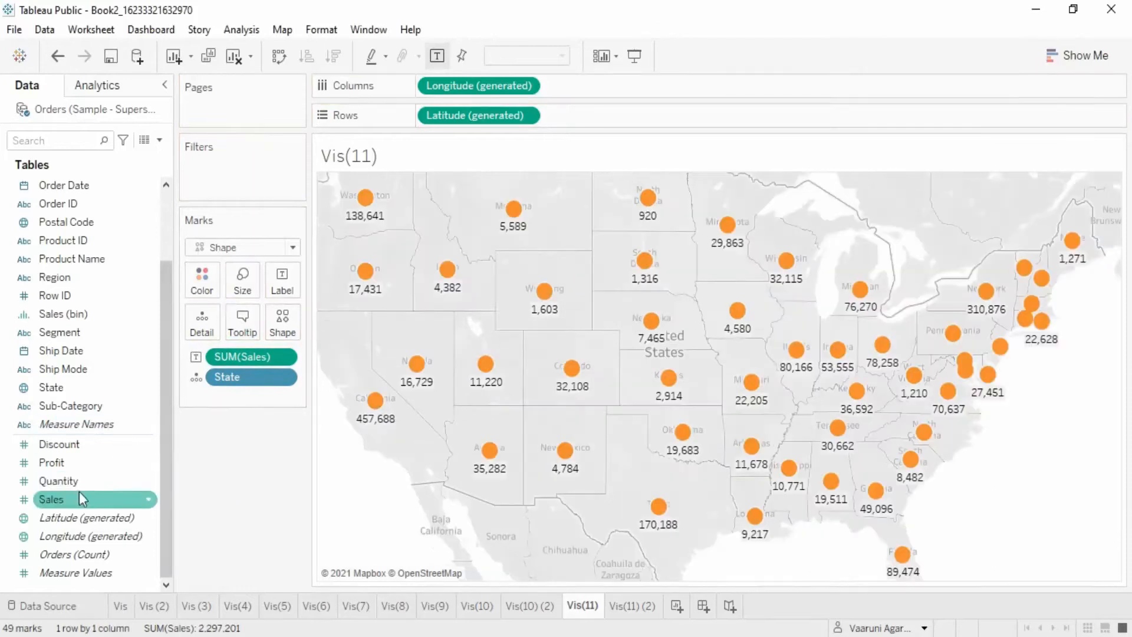
{"action": "left_click_drag", "start_coordinate": [65, 493], "coordinate": [243, 289]}
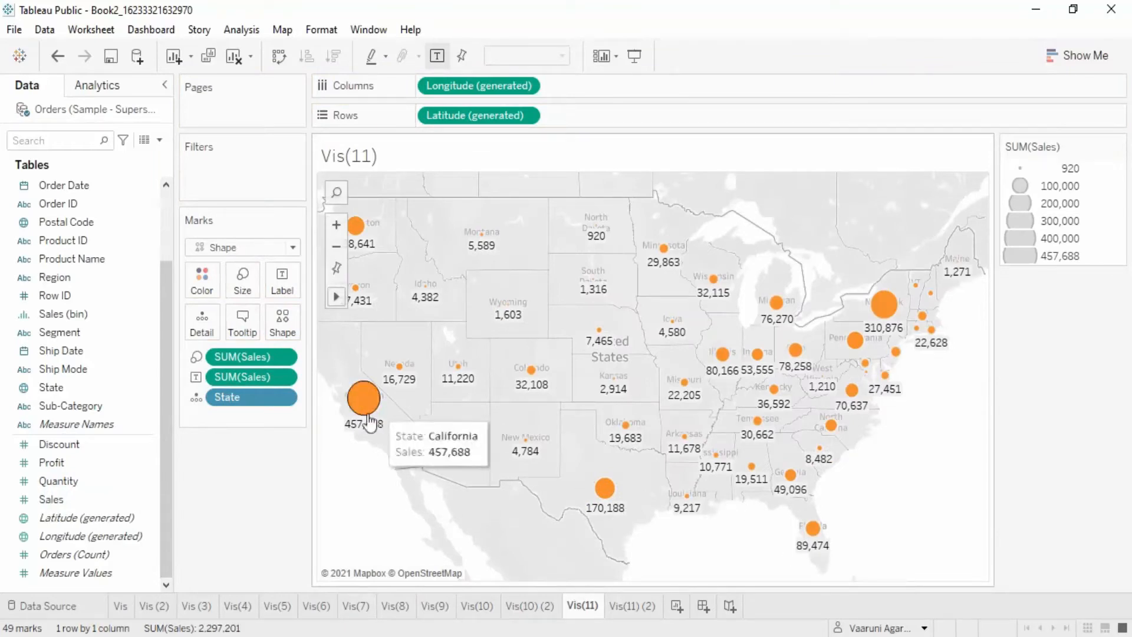
- Color the circle marks by Profit
{"action": "left_click_drag", "start_coordinate": [47, 472], "coordinate": [202, 277]}
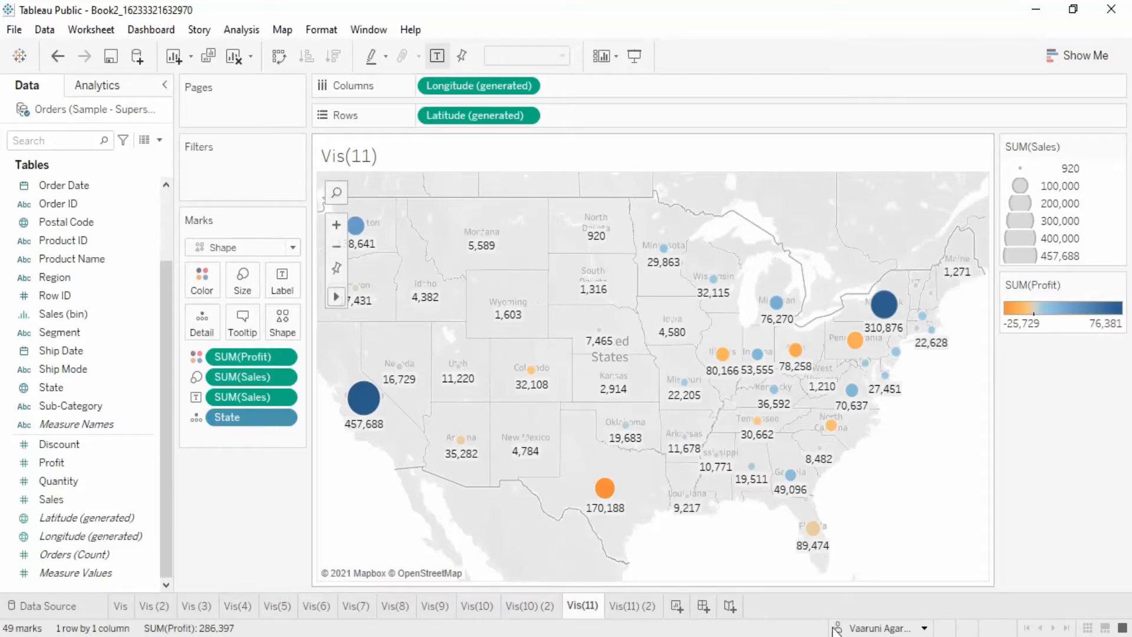
{"action": "mouse_move", "coordinate": [598, 497]}
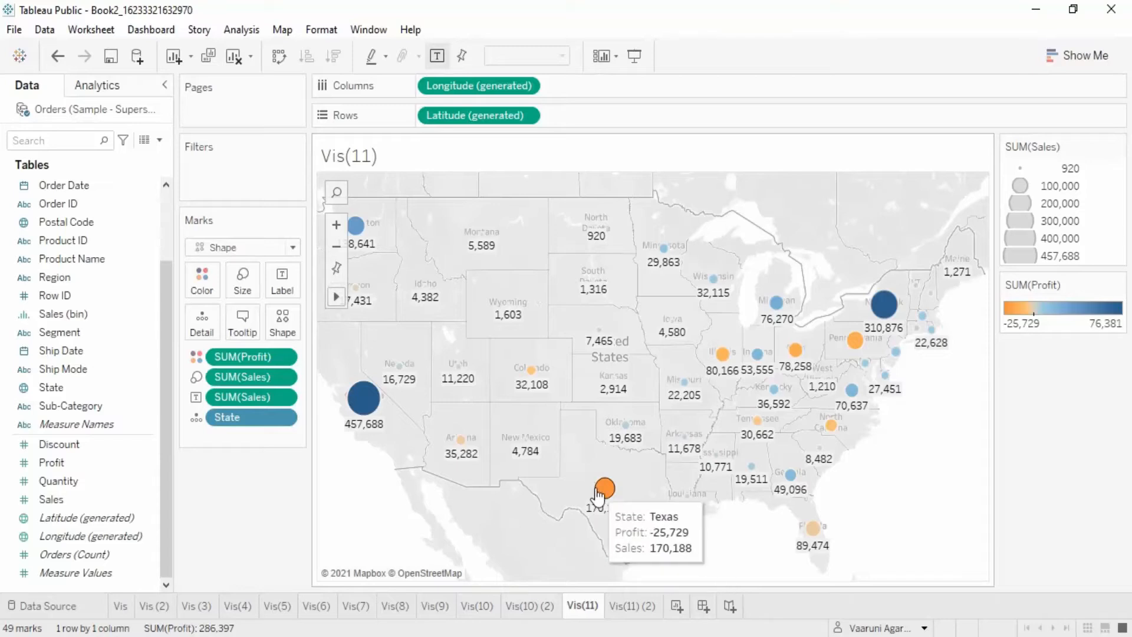